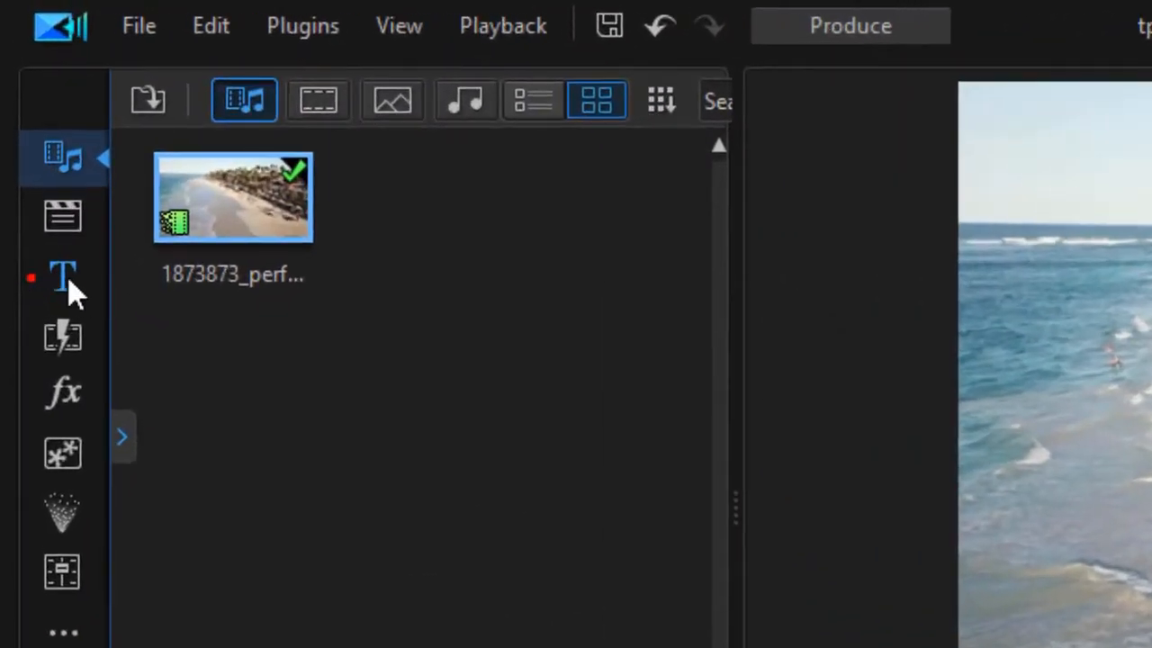
- Open the title templates and filter them to the NewBlue category
{"action": "left_click", "coordinate": [61, 277]}
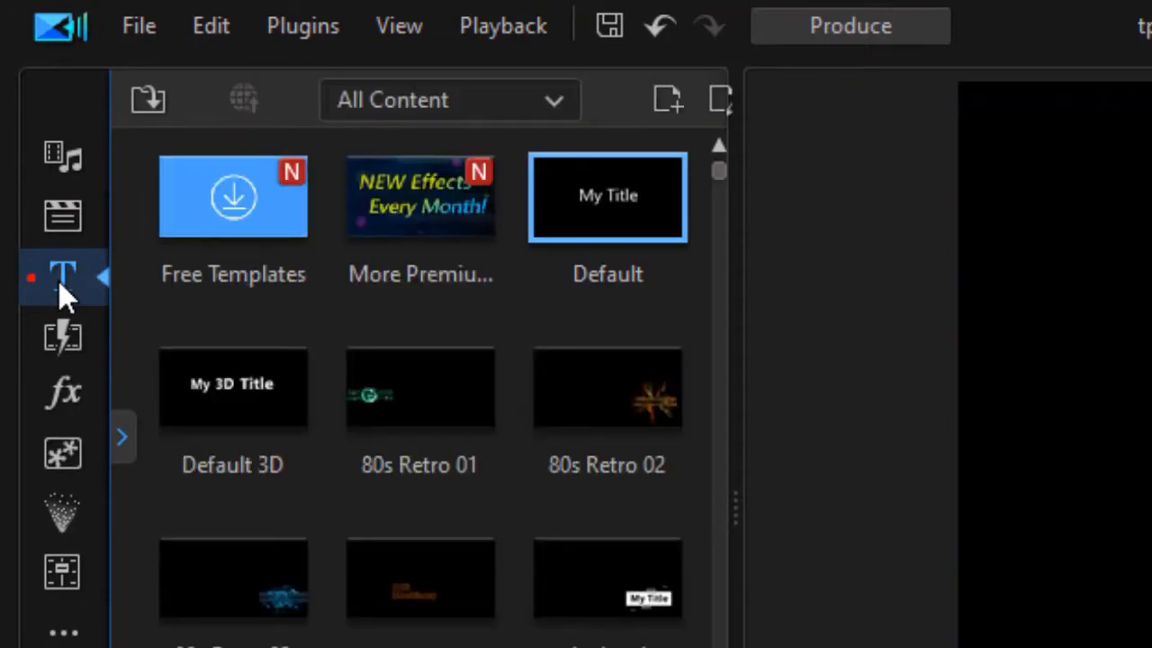
{"action": "left_click", "coordinate": [563, 110]}
{"action": "left_click_drag", "start_coordinate": [568, 173], "coordinate": [555, 383]}
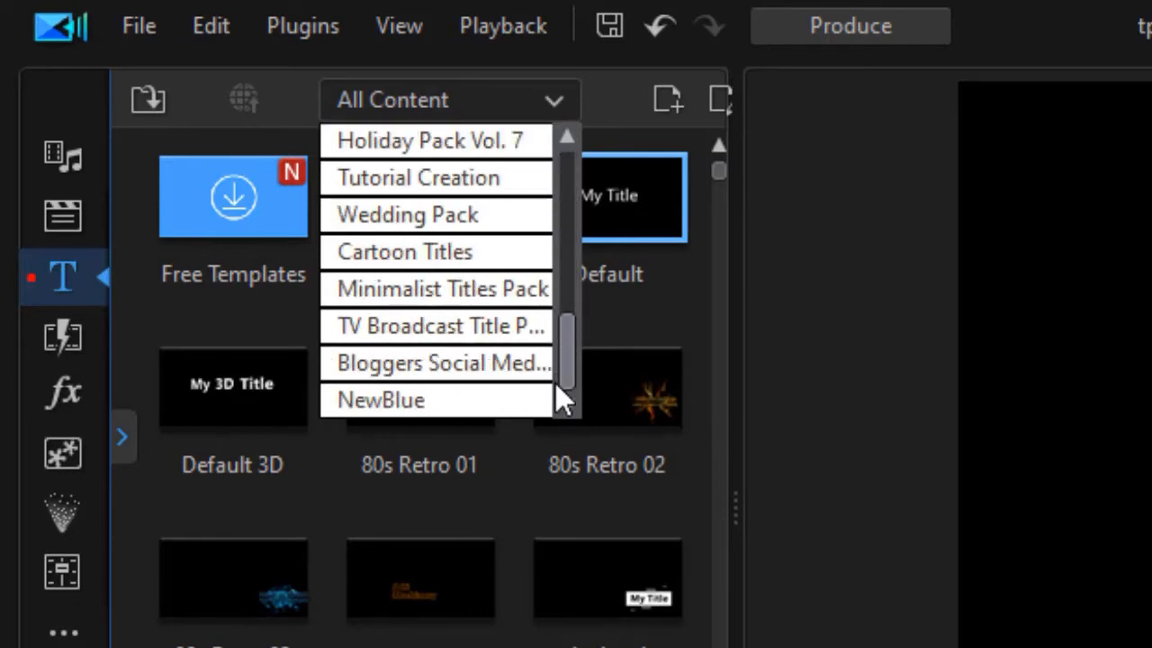
{"action": "left_click", "coordinate": [468, 405]}
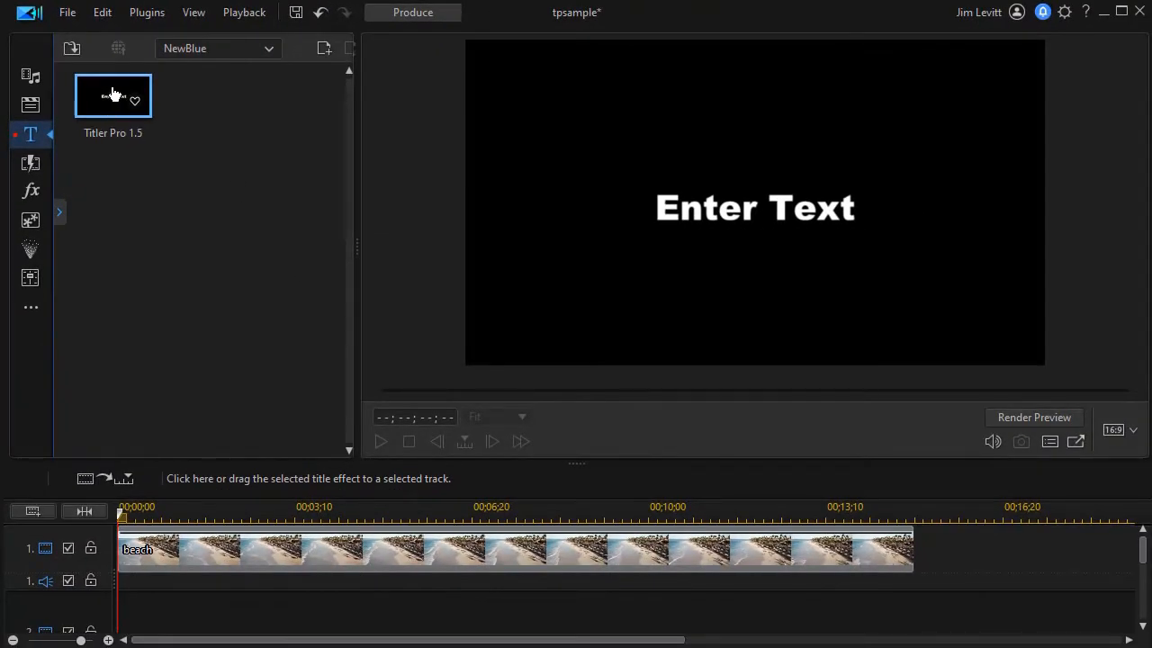
- Place the Titler Pro 1.5 title at the start of video track 2 and set its duration to 15 seconds
{"action": "left_click_drag", "start_coordinate": [111, 94], "coordinate": [89, 542]}
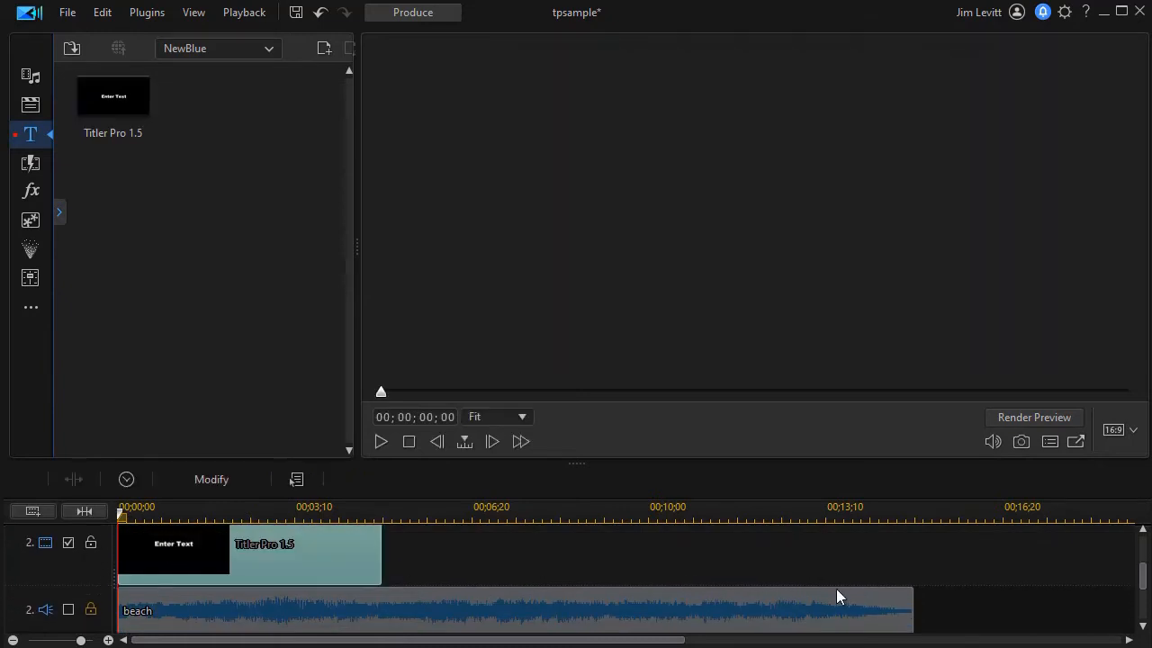
{"action": "left_click_drag", "start_coordinate": [1141, 574], "coordinate": [1141, 549]}
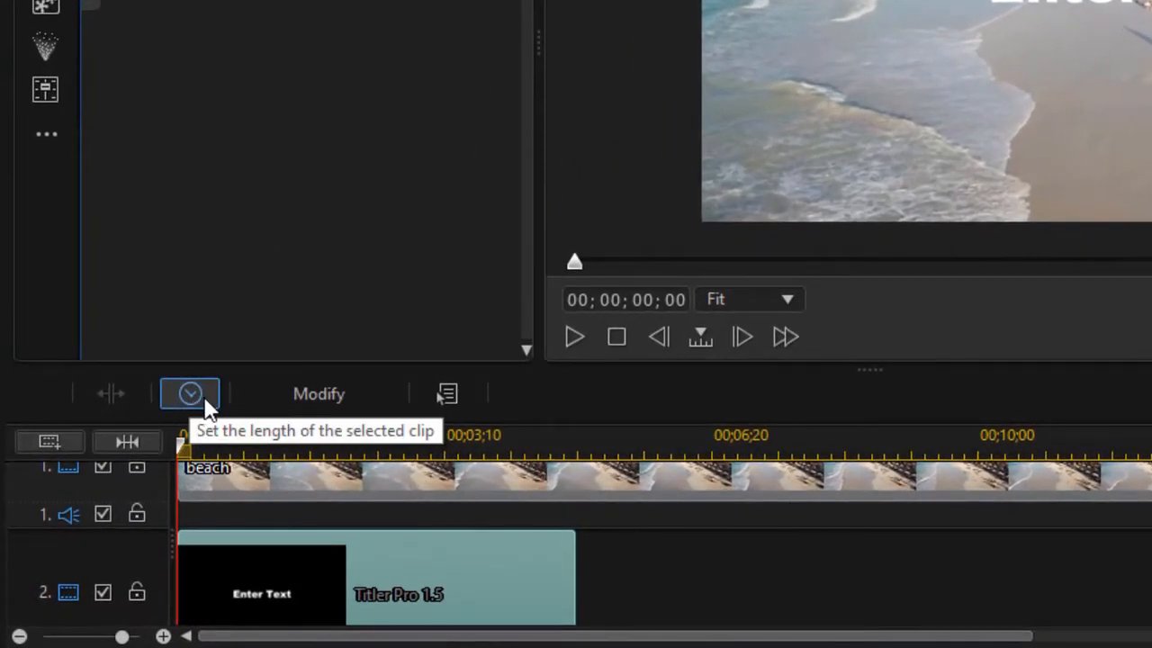
{"action": "left_click", "coordinate": [205, 402]}
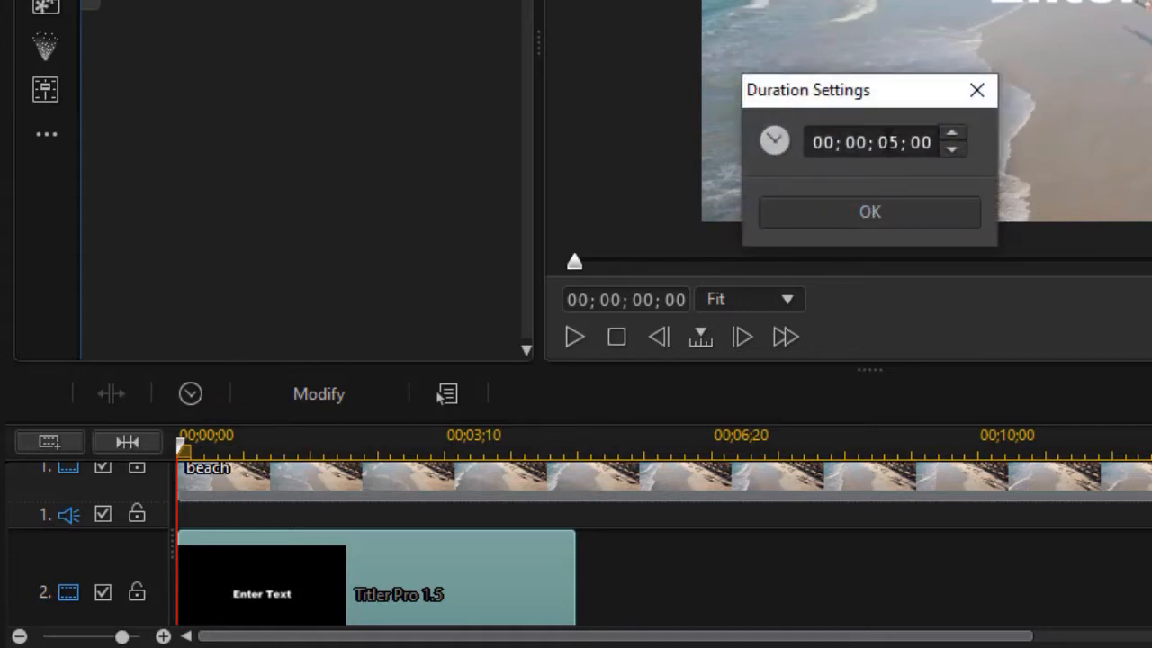
{"action": "left_click", "coordinate": [886, 143]}
{"action": "type", "text": "15"}
{"action": "key", "text": "Return"}
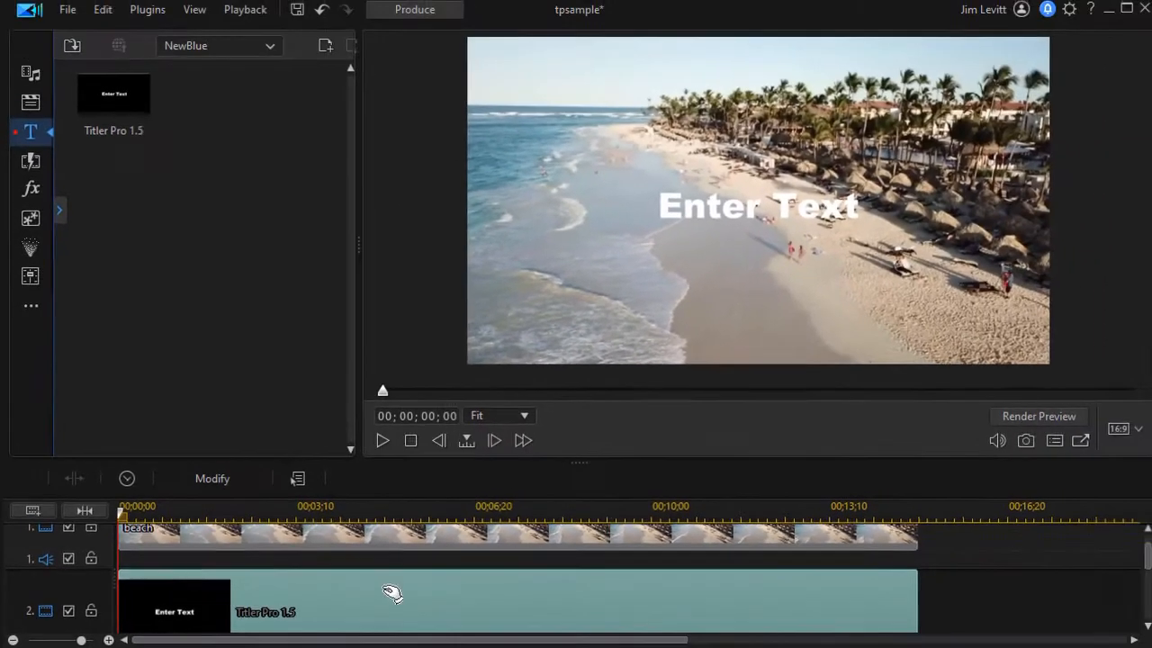
- Open the Titler Pro clip in the NewBlue title editor and set the paragraph's font to Goudy Stout
{"action": "double_click", "coordinate": [571, 565]}
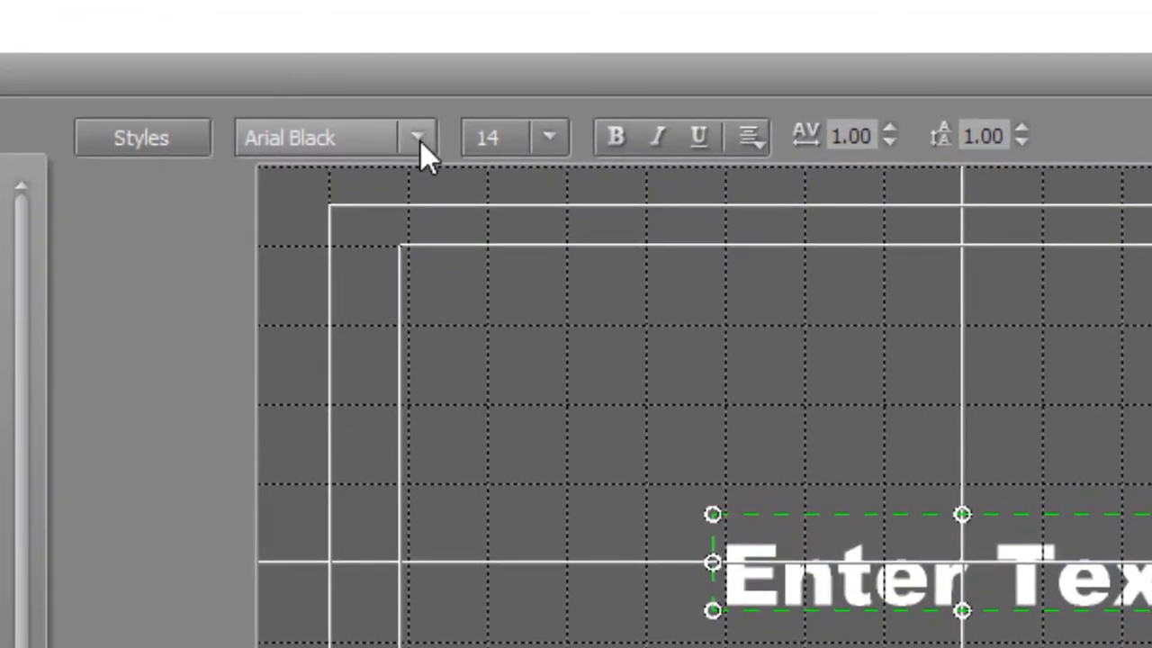
{"action": "left_click", "coordinate": [417, 141]}
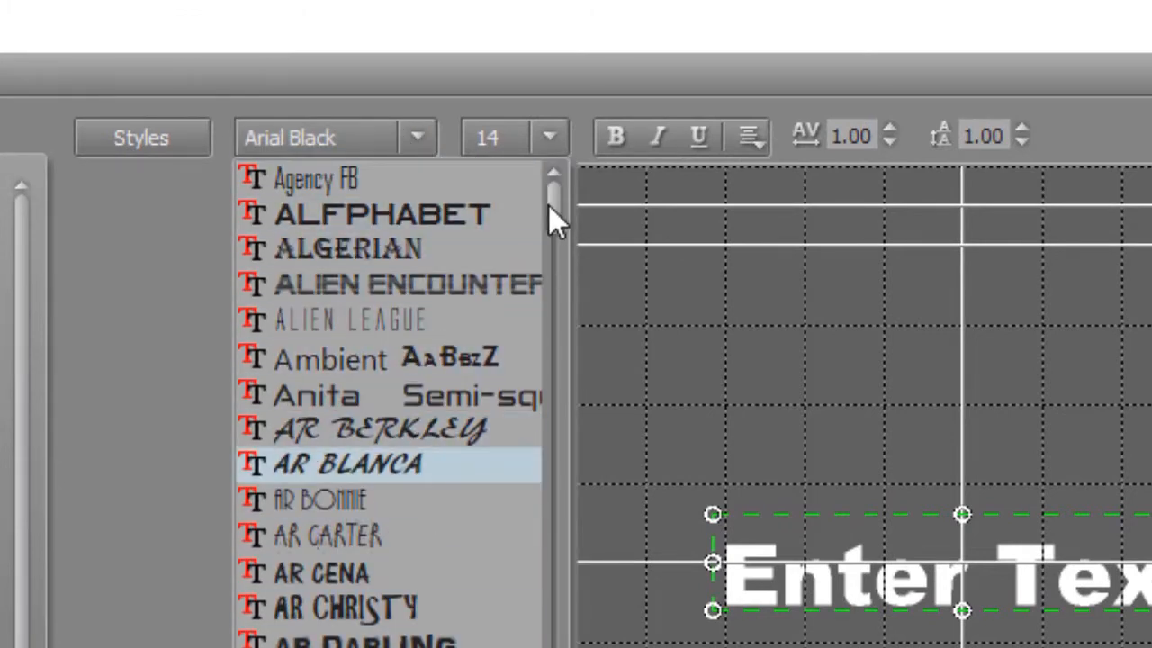
{"action": "scroll", "coordinate": [532, 486], "scroll_direction": "down", "scroll_amount": 15}
{"action": "scroll", "coordinate": [526, 490], "scroll_direction": "up", "scroll_amount": 3}
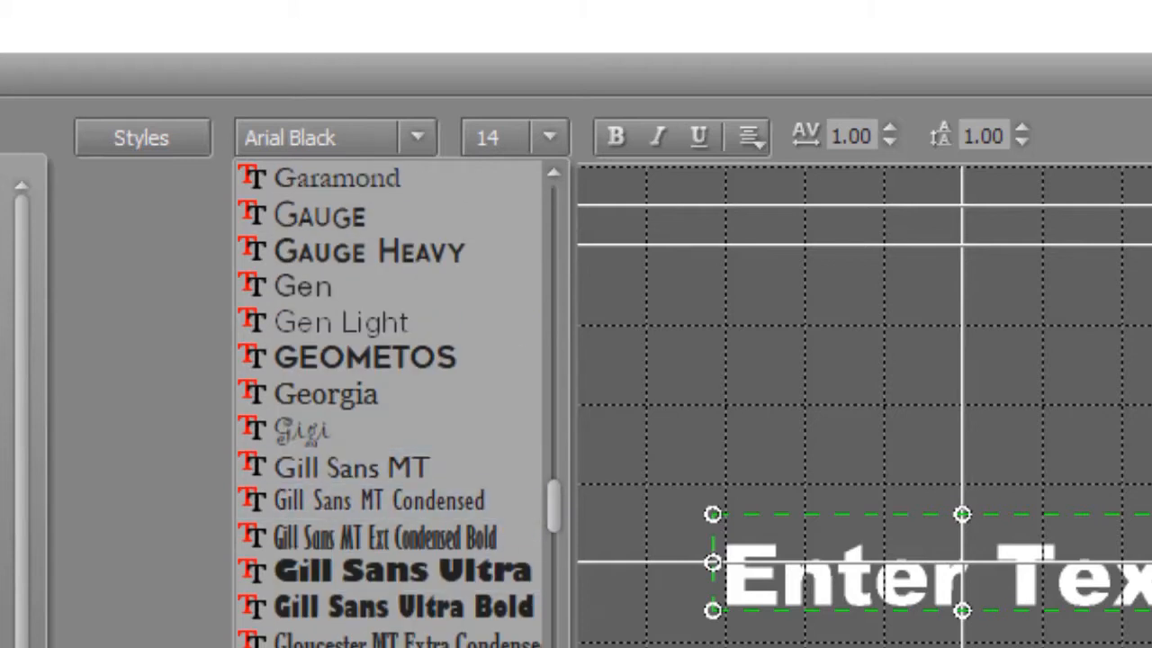
{"action": "left_click", "coordinate": [432, 645]}
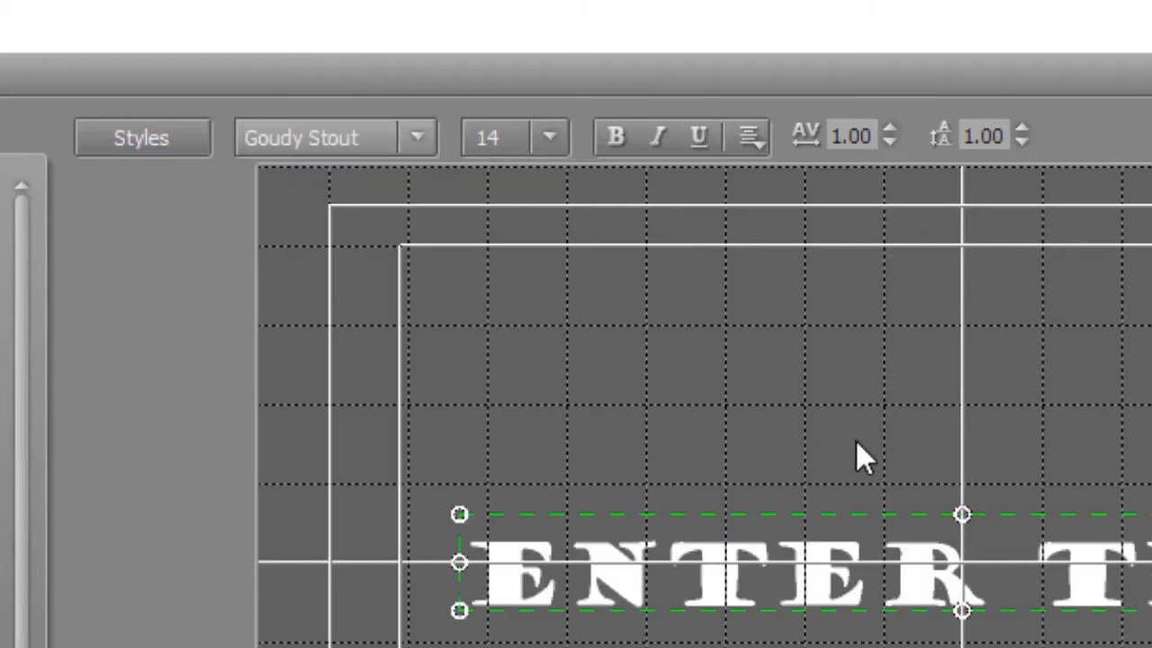
- Apply italic to the title paragraph, leaving the font size at 14
{"action": "left_click", "coordinate": [550, 139]}
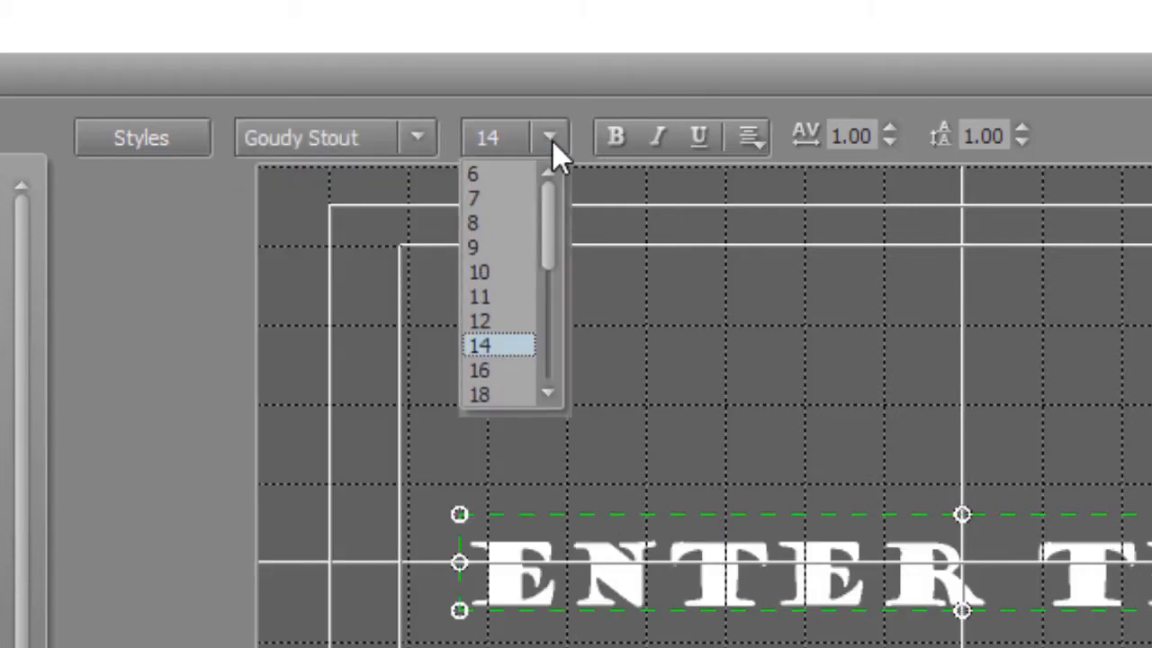
{"action": "left_click_drag", "start_coordinate": [552, 242], "coordinate": [547, 270]}
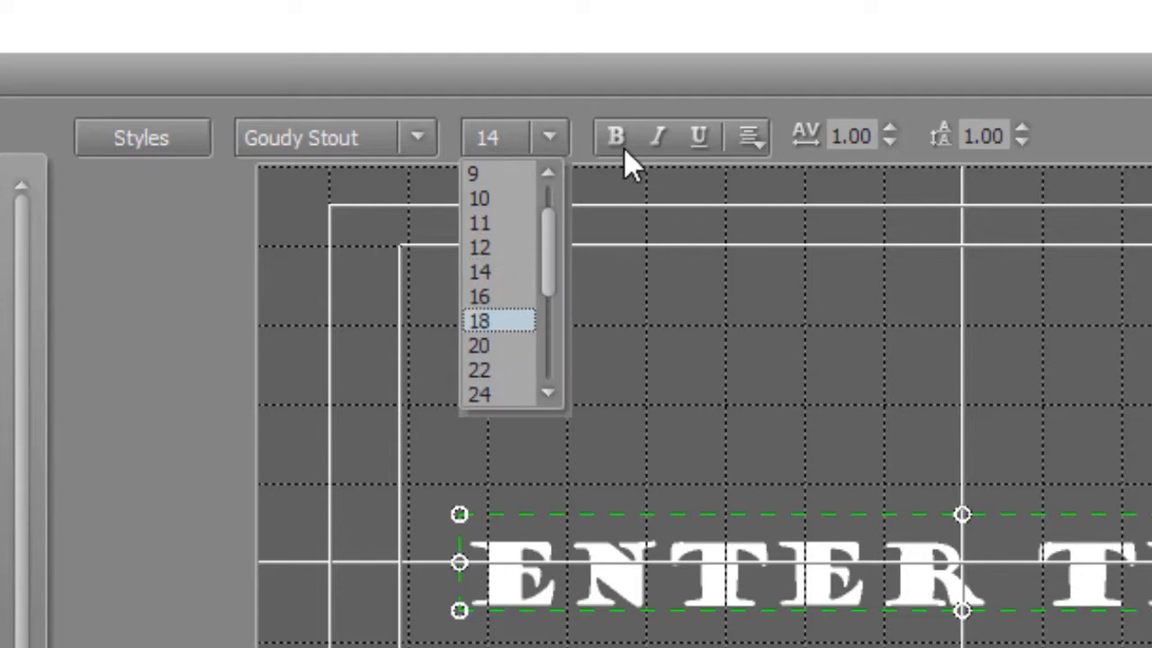
{"action": "left_click", "coordinate": [661, 125]}
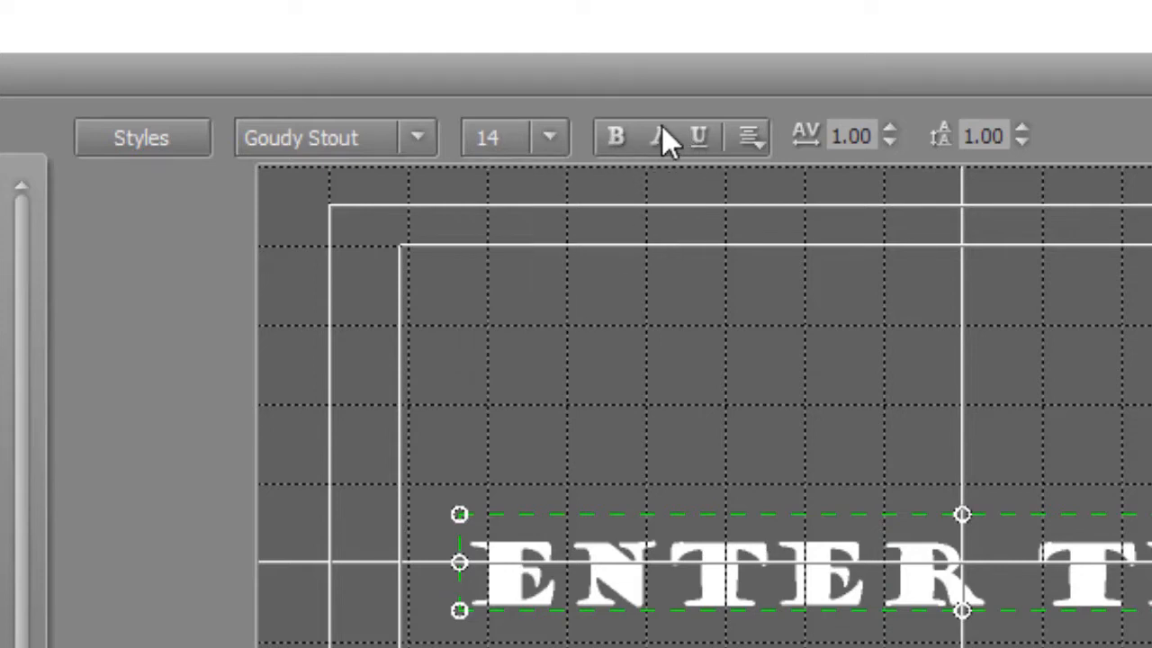
{"action": "left_click", "coordinate": [662, 125]}
{"action": "left_click", "coordinate": [751, 138]}
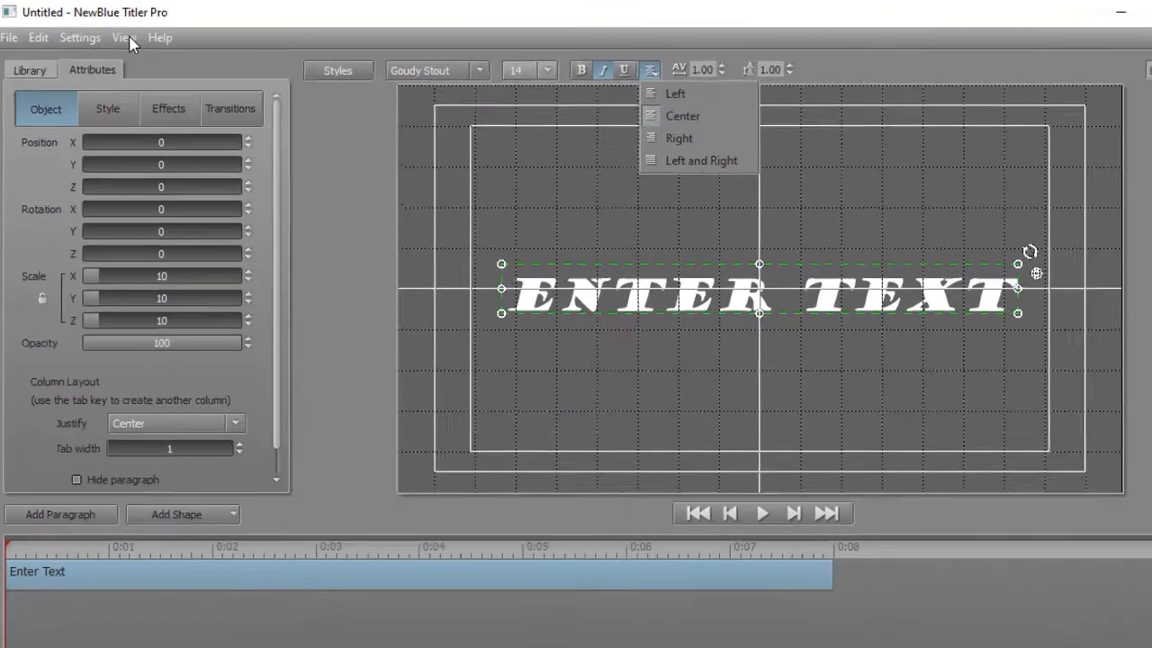
{"action": "left_click", "coordinate": [119, 36]}
{"action": "left_click", "coordinate": [120, 36]}
{"action": "left_click", "coordinate": [118, 38]}
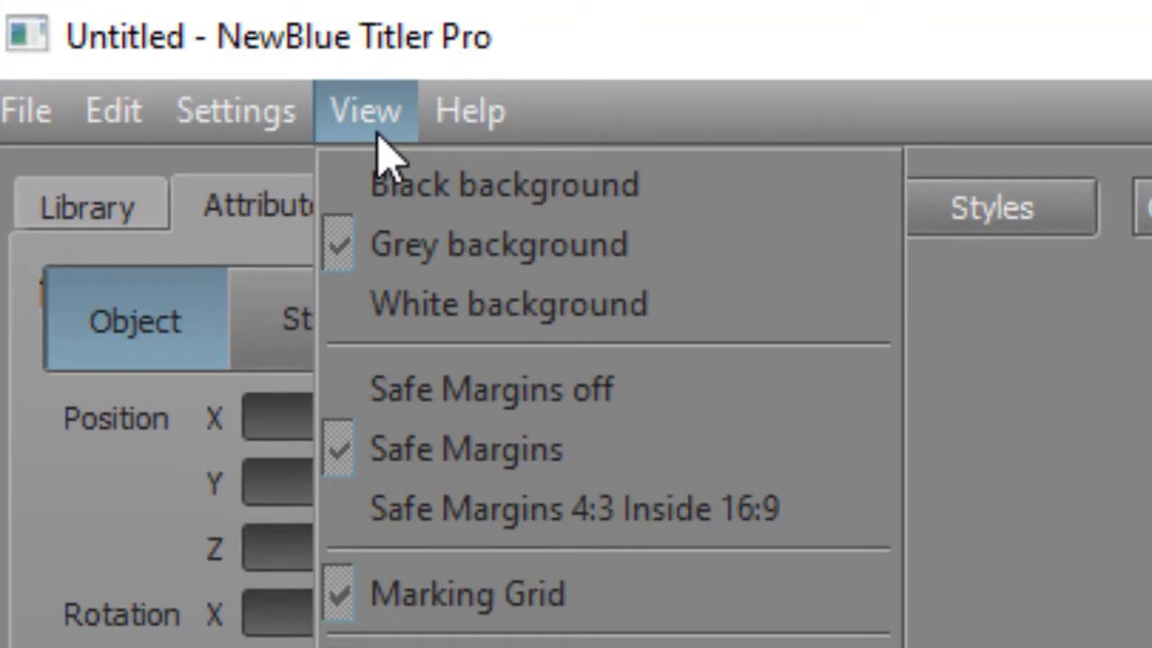
{"action": "mouse_move", "coordinate": [439, 126]}
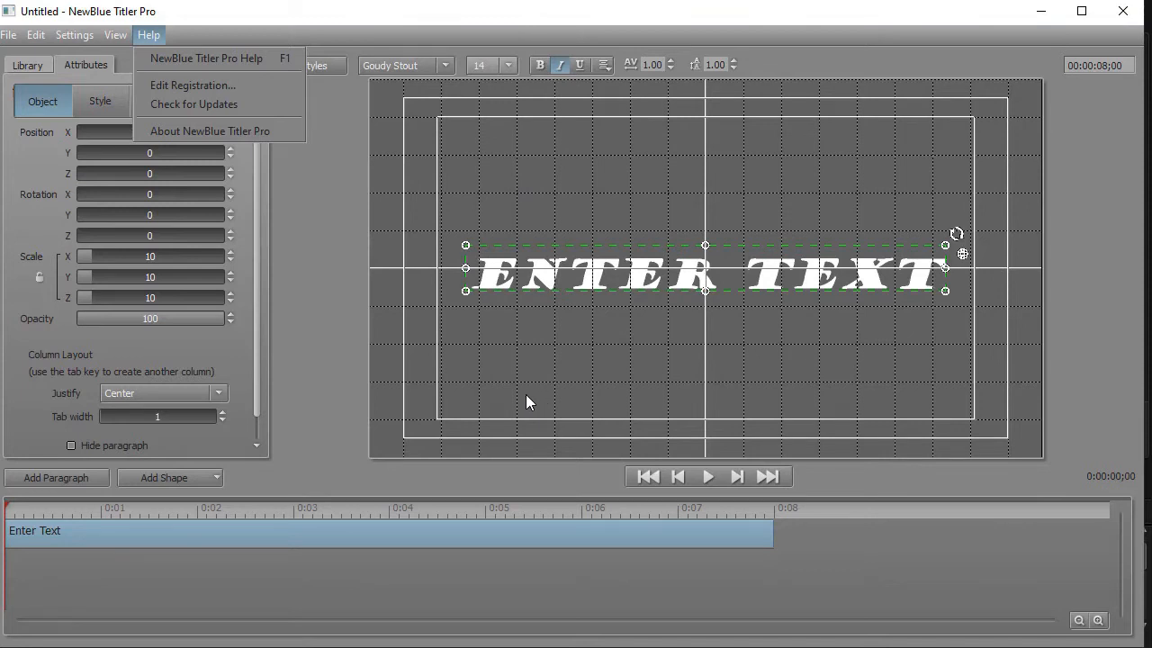
- Move the title paragraph to the lower part of the canvas, at about X -8, Y -29.8
{"action": "left_click", "coordinate": [546, 329]}
{"action": "left_click", "coordinate": [547, 286]}
{"action": "left_click_drag", "start_coordinate": [552, 292], "coordinate": [528, 383]}
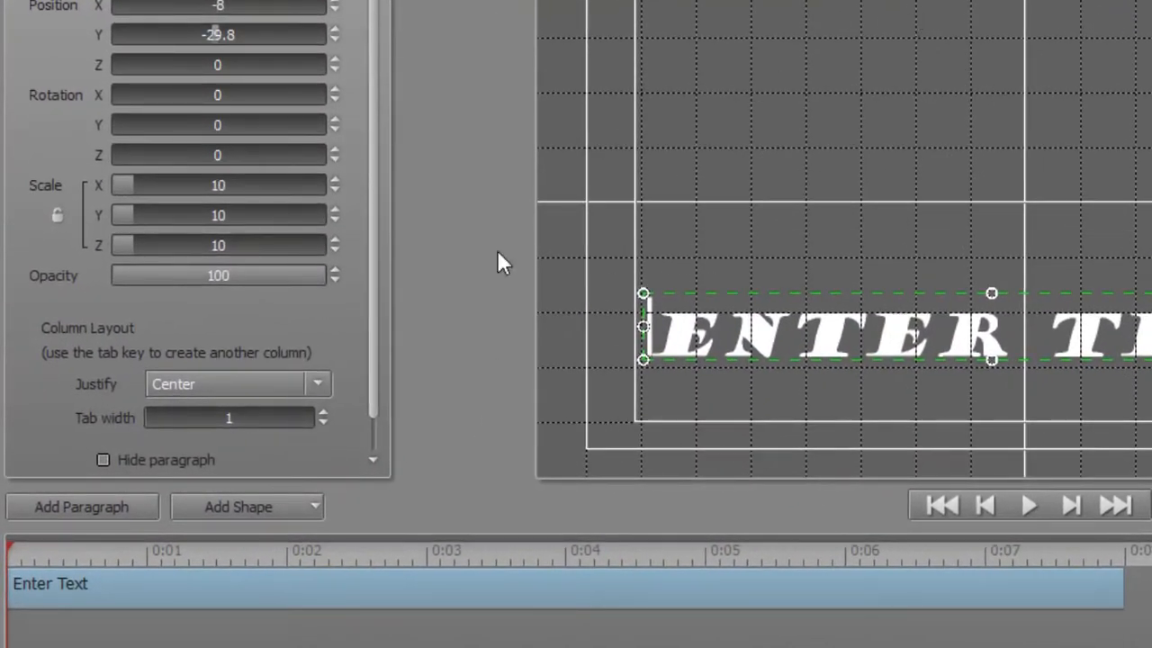
- Add a second paragraph and move it to the upper-left area inside the safe margins
{"action": "left_click", "coordinate": [96, 511]}
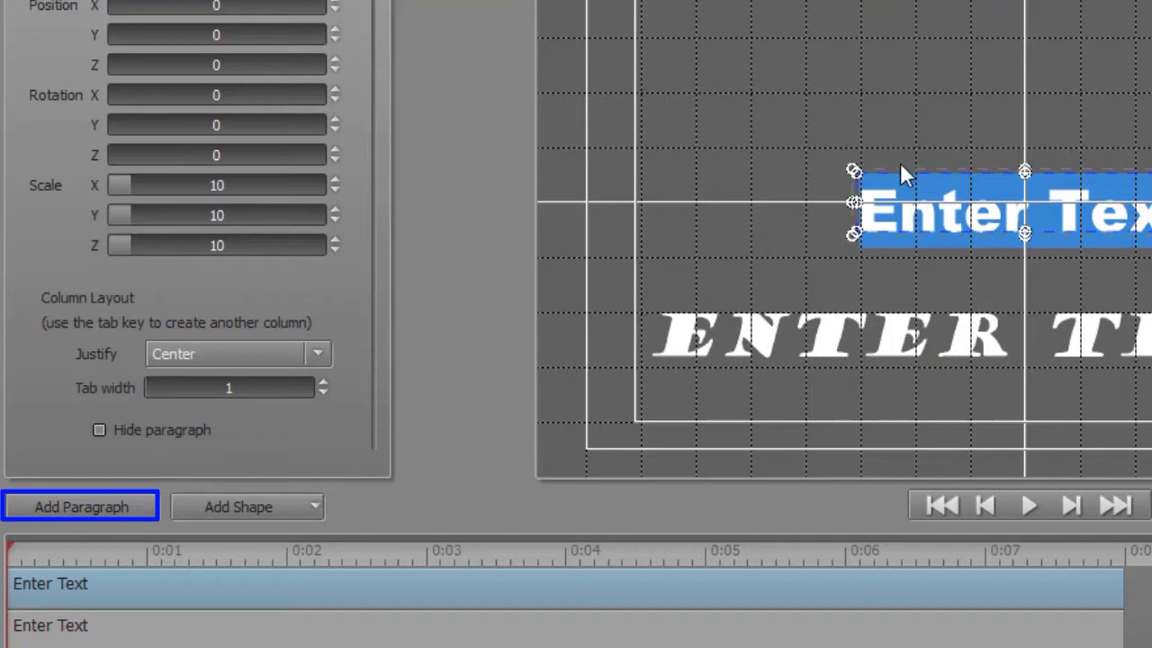
{"action": "left_click_drag", "start_coordinate": [887, 239], "coordinate": [682, 72]}
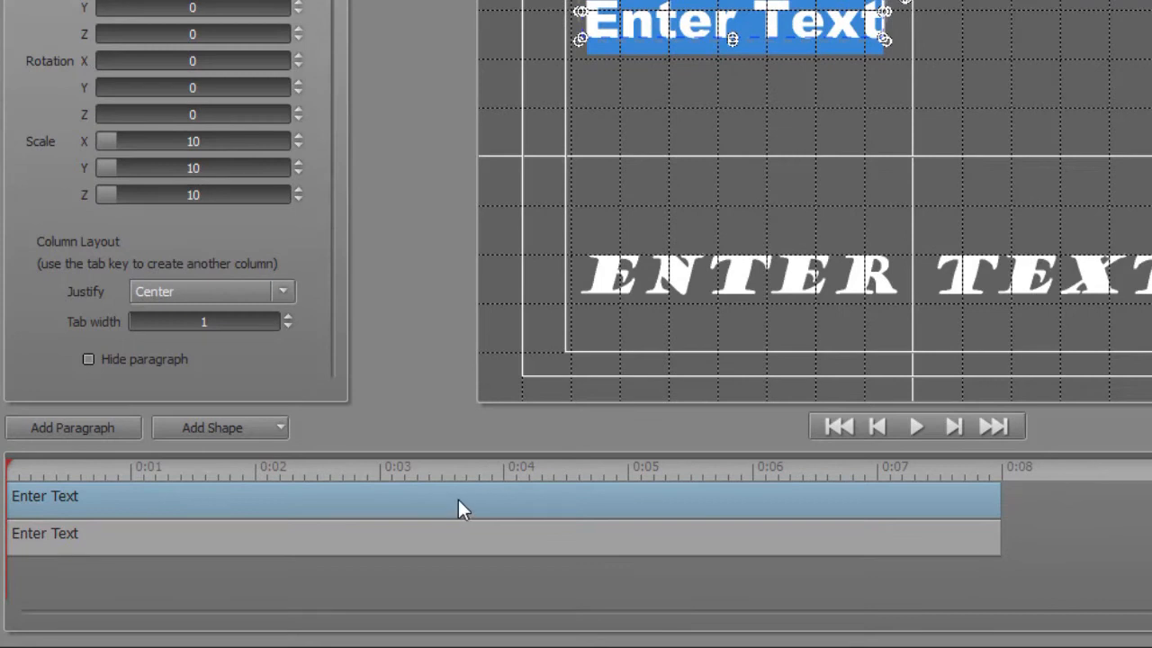
{"action": "left_click", "coordinate": [238, 425]}
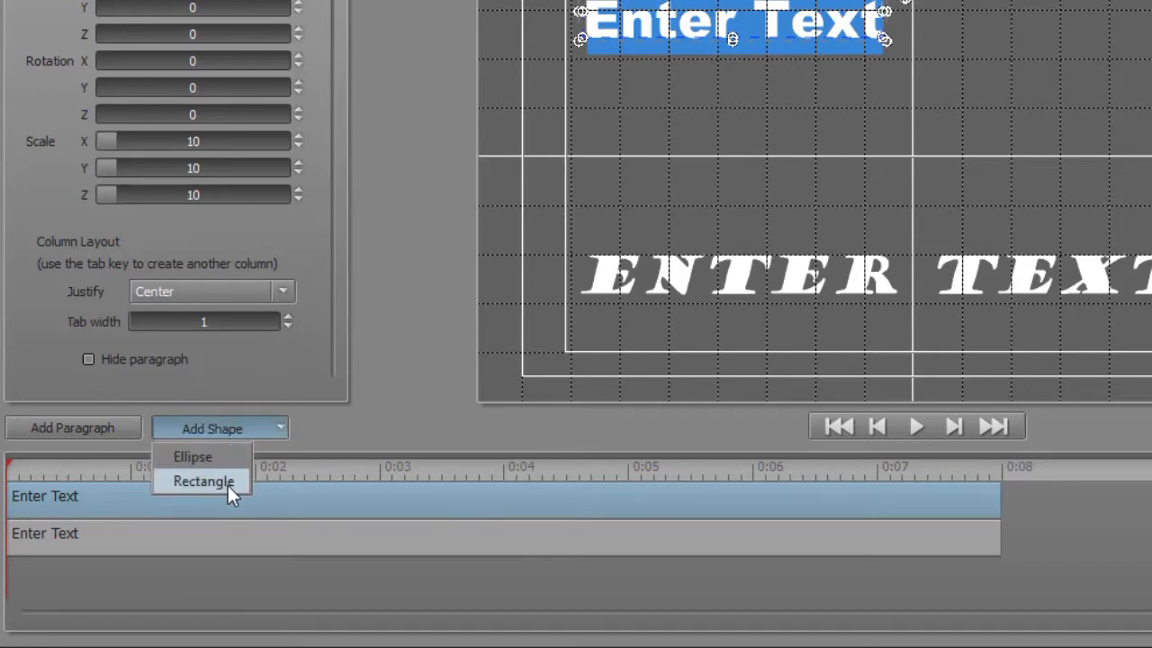
{"action": "left_click", "coordinate": [203, 481]}
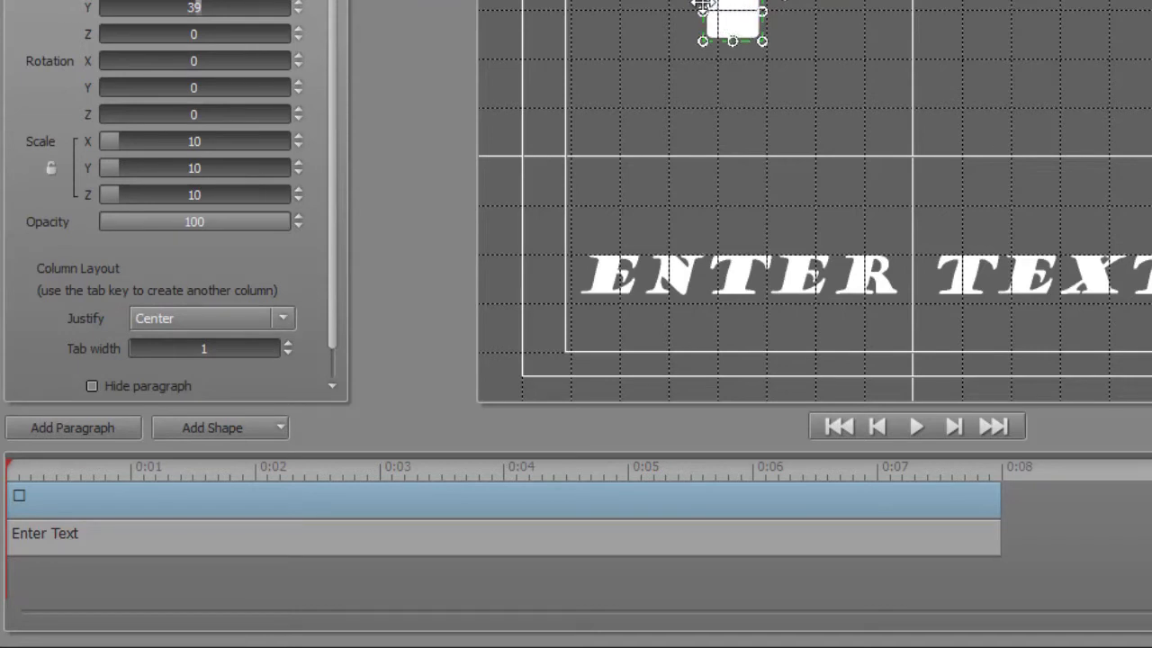
{"action": "key", "text": "ctrl+z"}
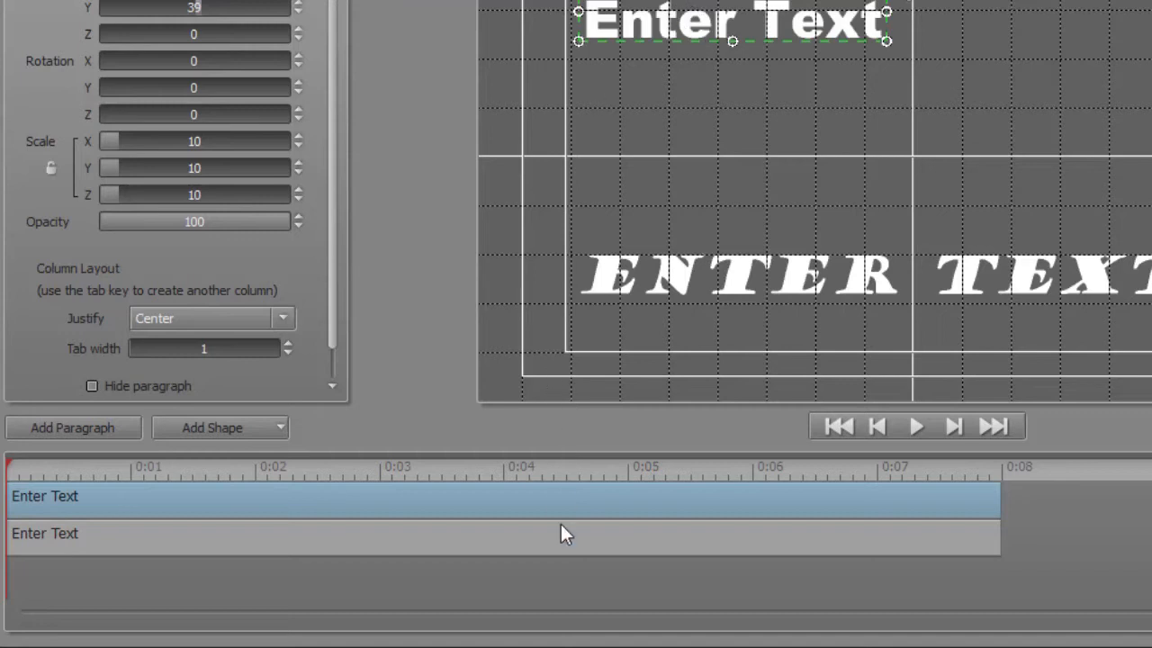
- Deselect the text and add a rectangle as a separate shape
{"action": "left_click", "coordinate": [505, 596]}
{"action": "left_click", "coordinate": [248, 427]}
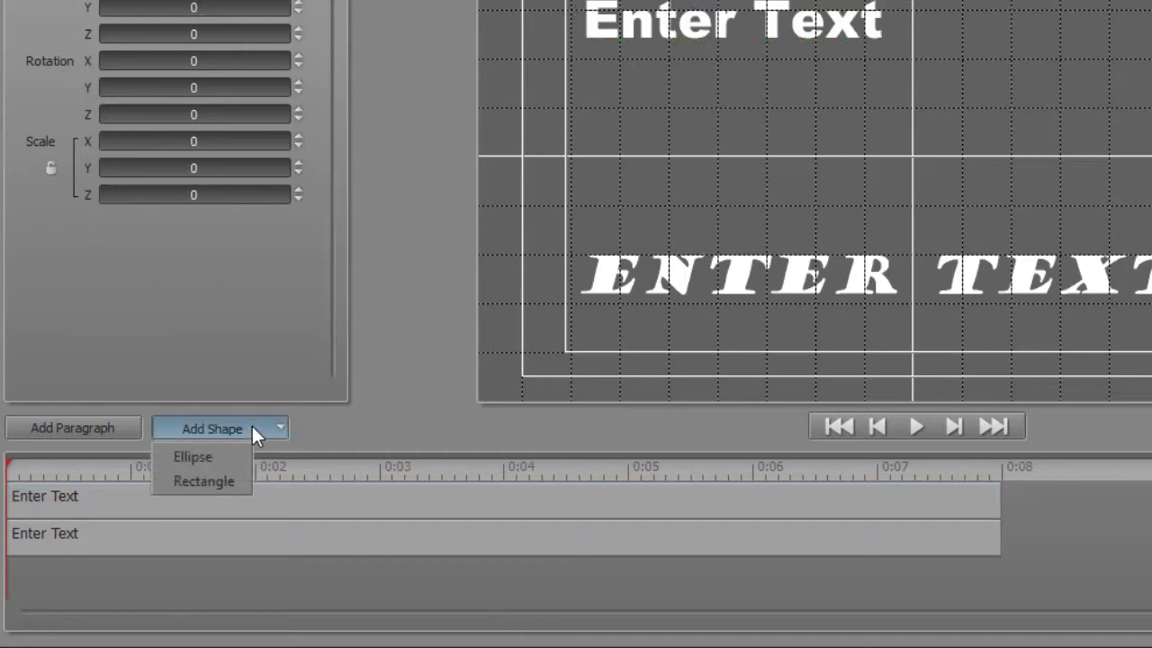
{"action": "left_click", "coordinate": [226, 485]}
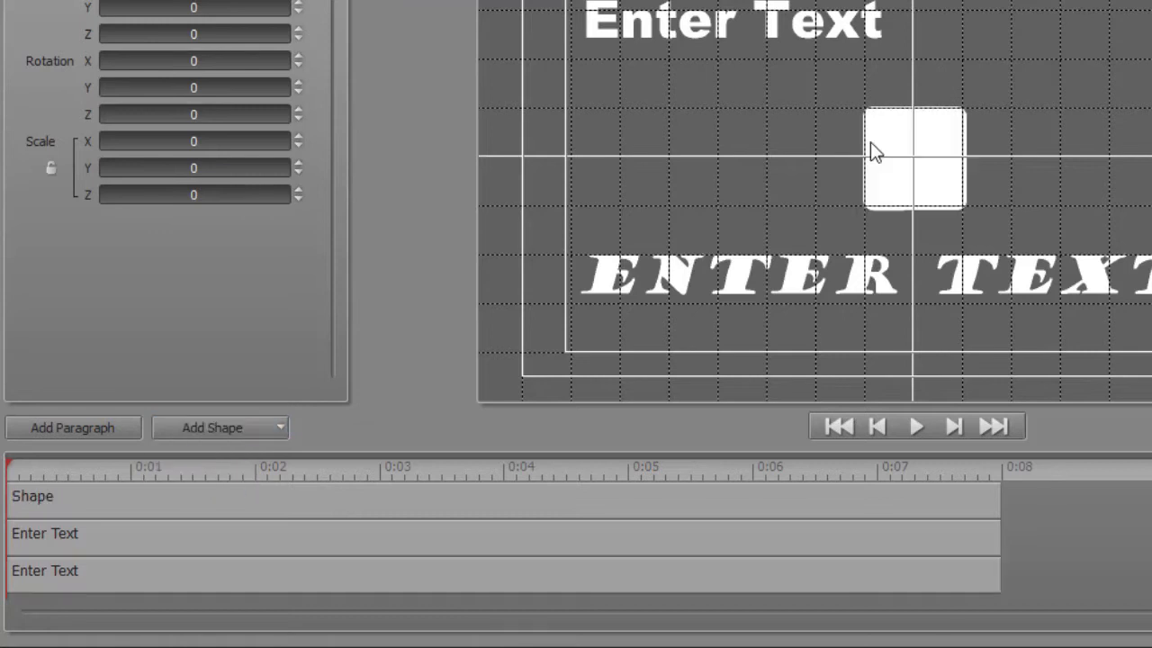
- Move the rectangle to about X 44.3, Y 23.3 in the upper-right area and widen it to an X scale of about 25.5
{"action": "left_click", "coordinate": [950, 201]}
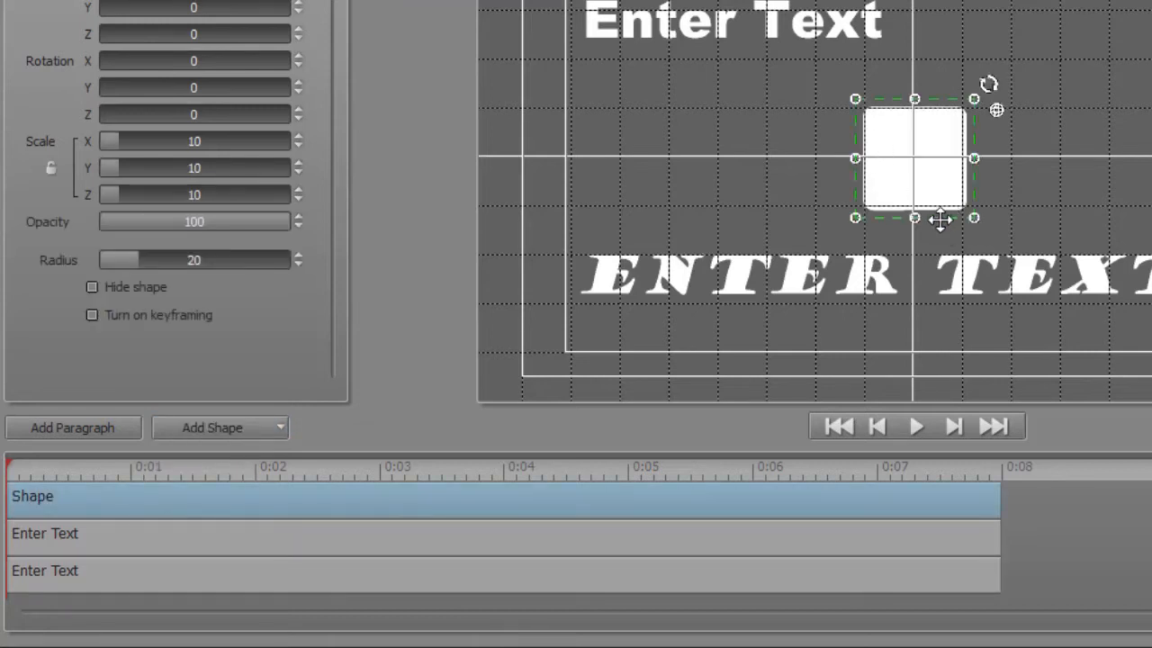
{"action": "left_click_drag", "start_coordinate": [939, 217], "coordinate": [1148, 60]}
{"action": "left_click_drag", "start_coordinate": [1053, 8], "coordinate": [1107, 18]}
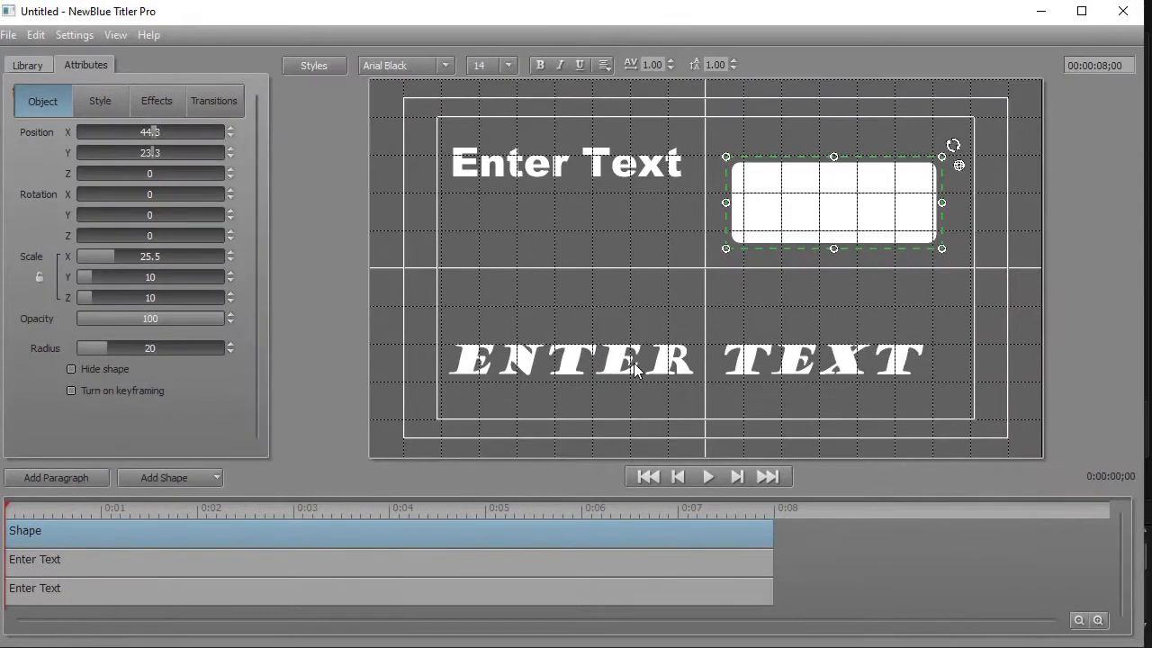
- Select all the text of the lower Goudy Stout paragraph and change its face color to dark blue
{"action": "left_click", "coordinate": [635, 369]}
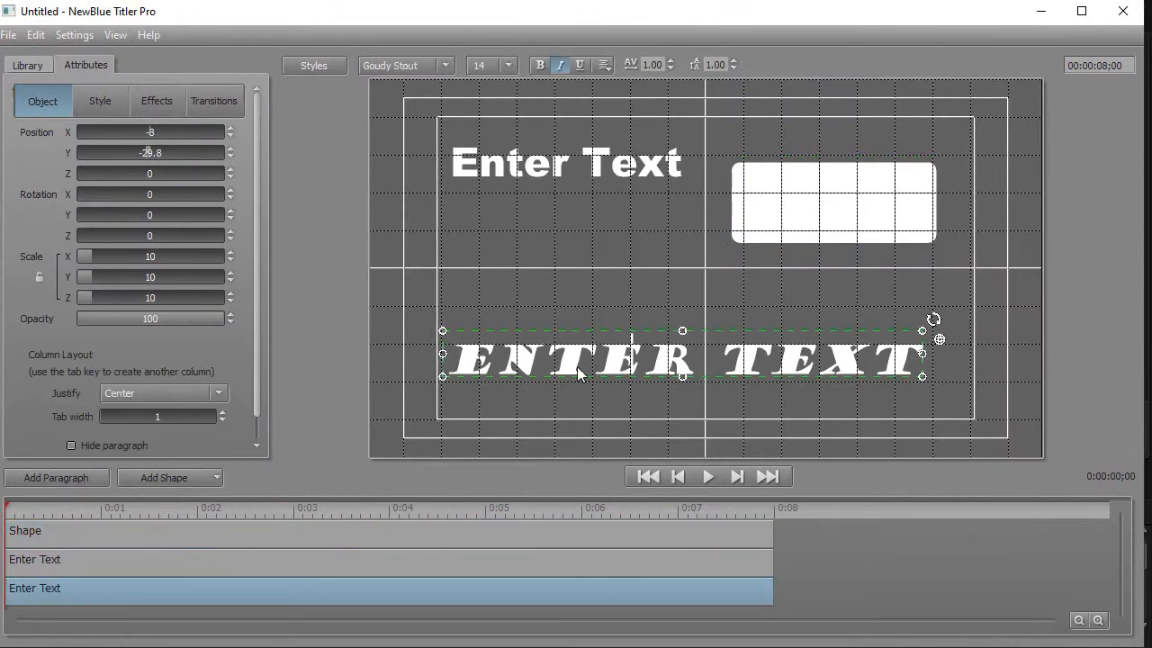
{"action": "double_click", "coordinate": [474, 340]}
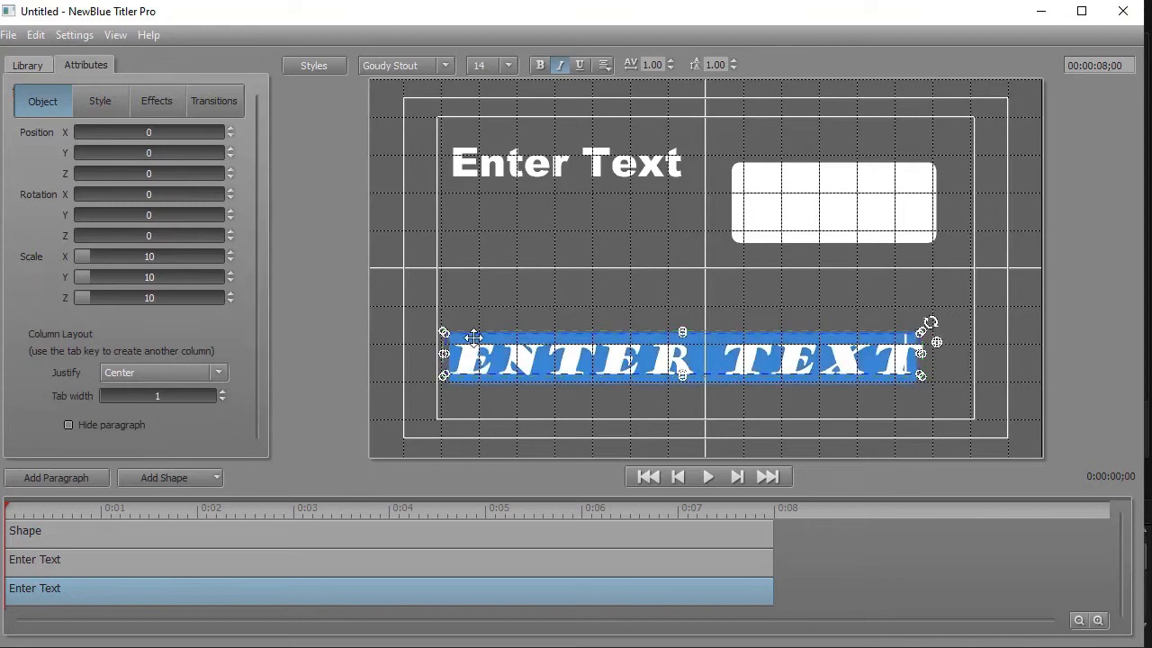
{"action": "left_click", "coordinate": [108, 101]}
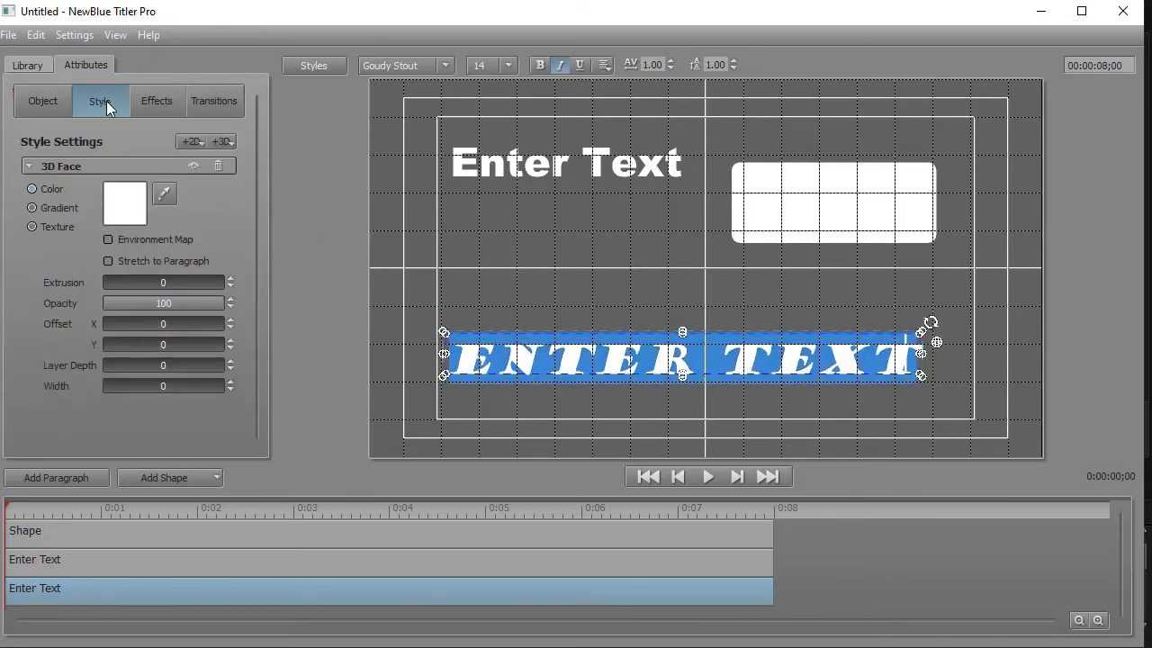
{"action": "left_click", "coordinate": [129, 210]}
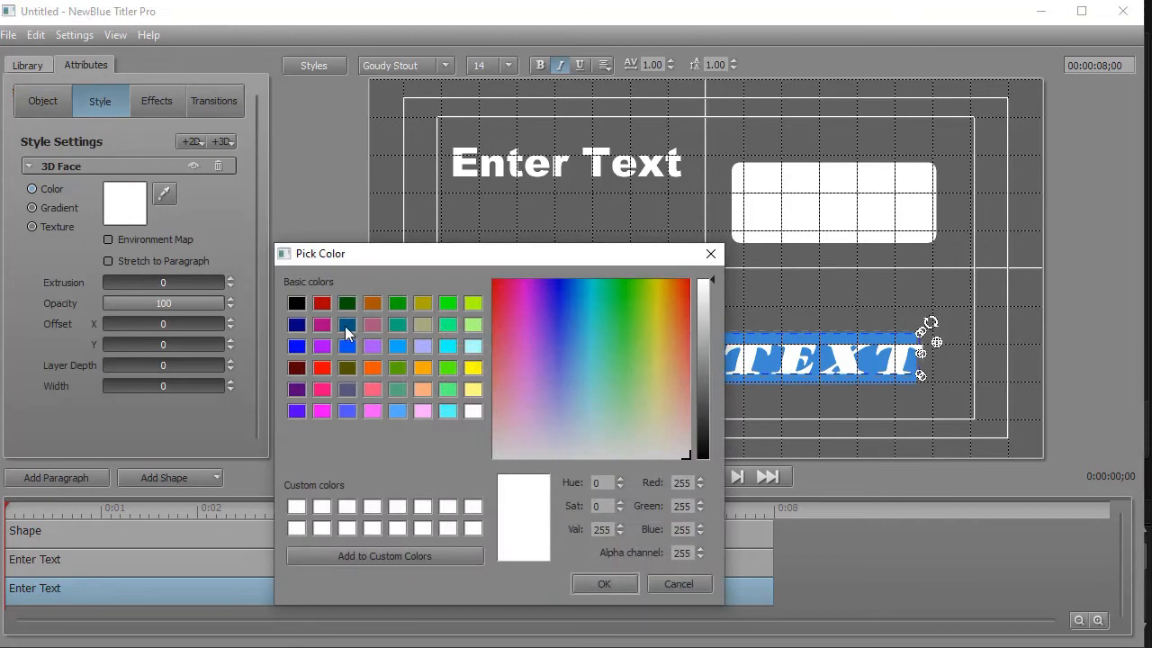
{"action": "left_click", "coordinate": [347, 326]}
{"action": "left_click", "coordinate": [585, 585]}
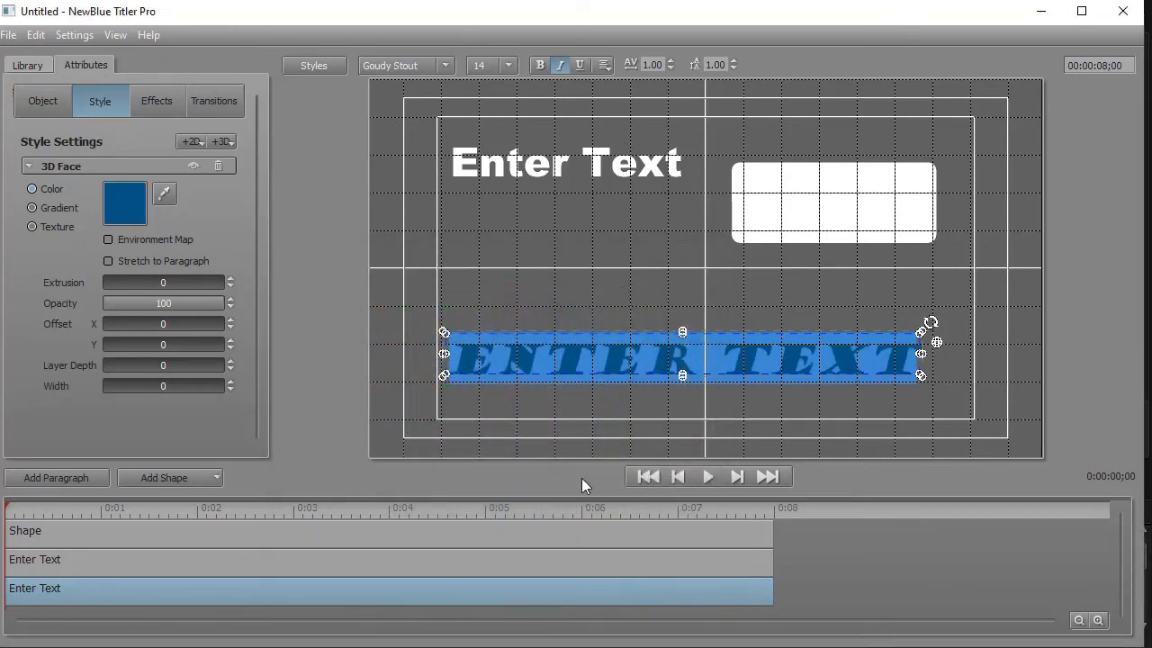
{"action": "left_click", "coordinate": [569, 282]}
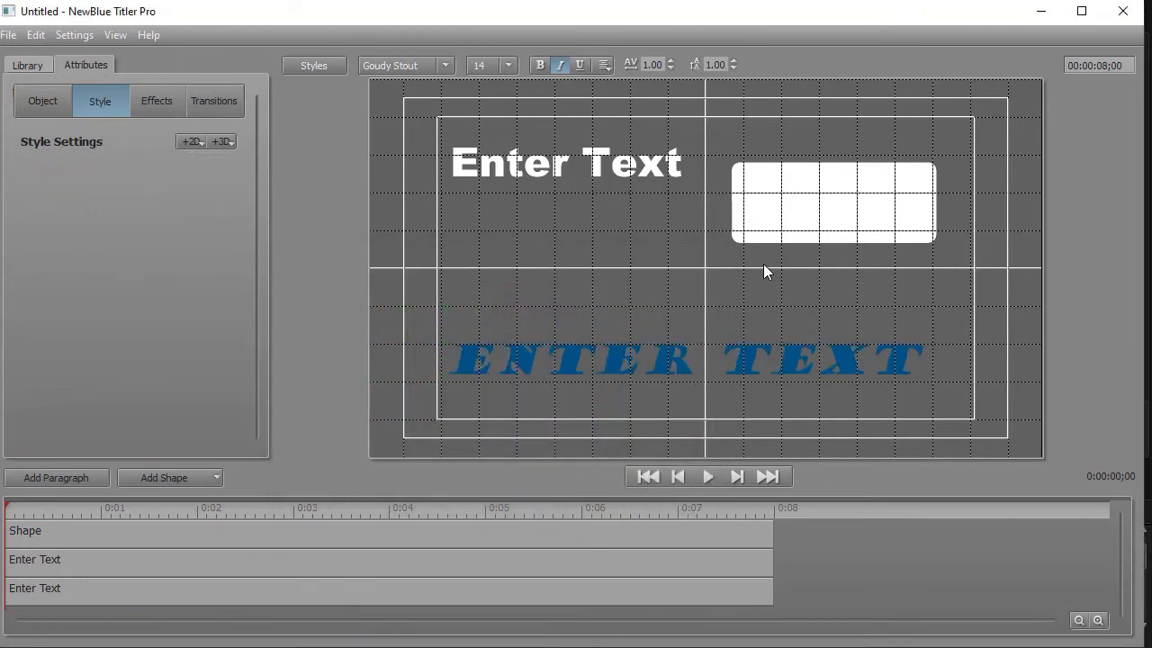
- Move the white rectangle down over the middle of the blue paragraph
{"action": "left_click", "coordinate": [805, 203]}
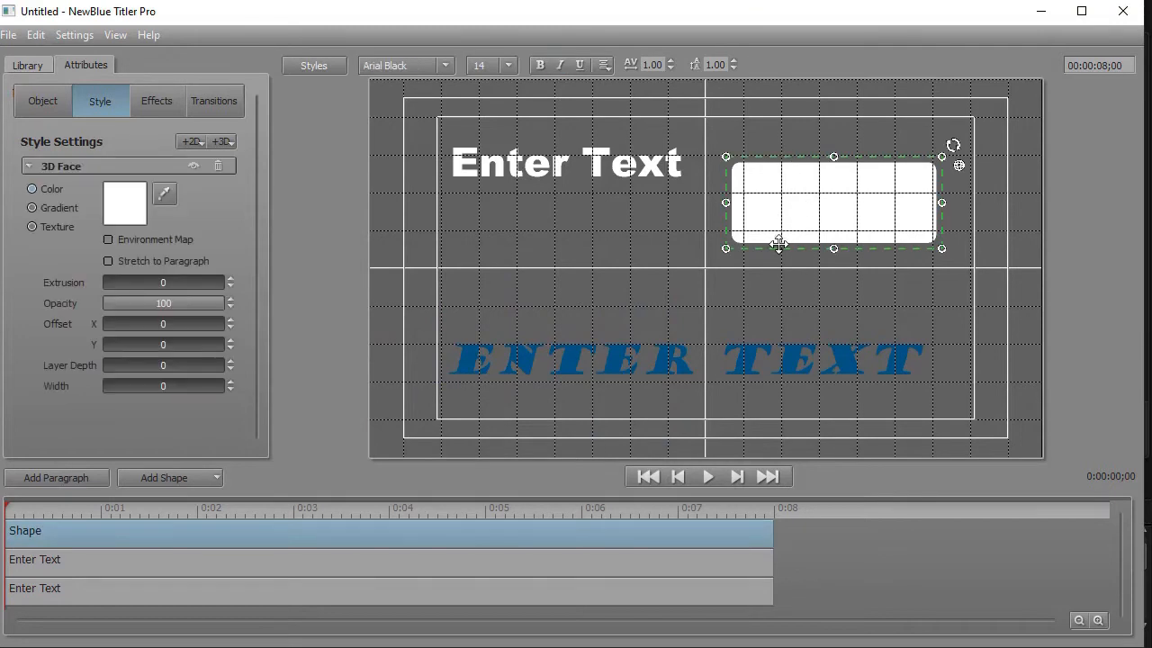
{"action": "left_click_drag", "start_coordinate": [775, 251], "coordinate": [682, 404]}
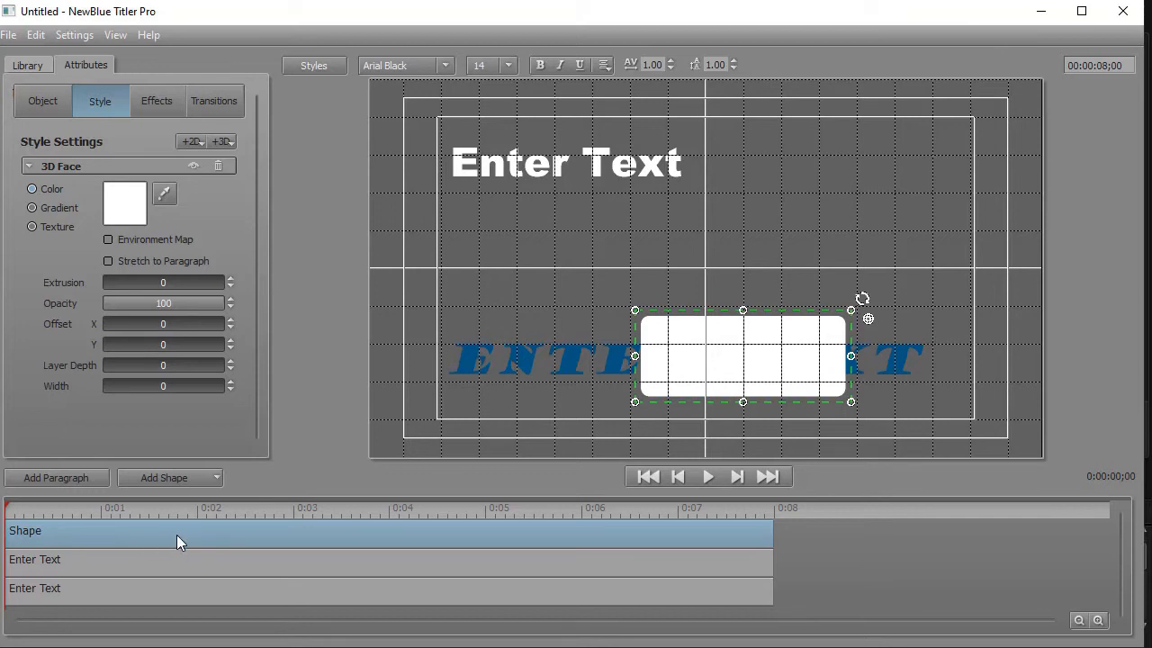
- Place the Shape layer beneath both text layers and widen the white rectangle to span behind the entire blue paragraph
{"action": "left_click_drag", "start_coordinate": [176, 534], "coordinate": [172, 591]}
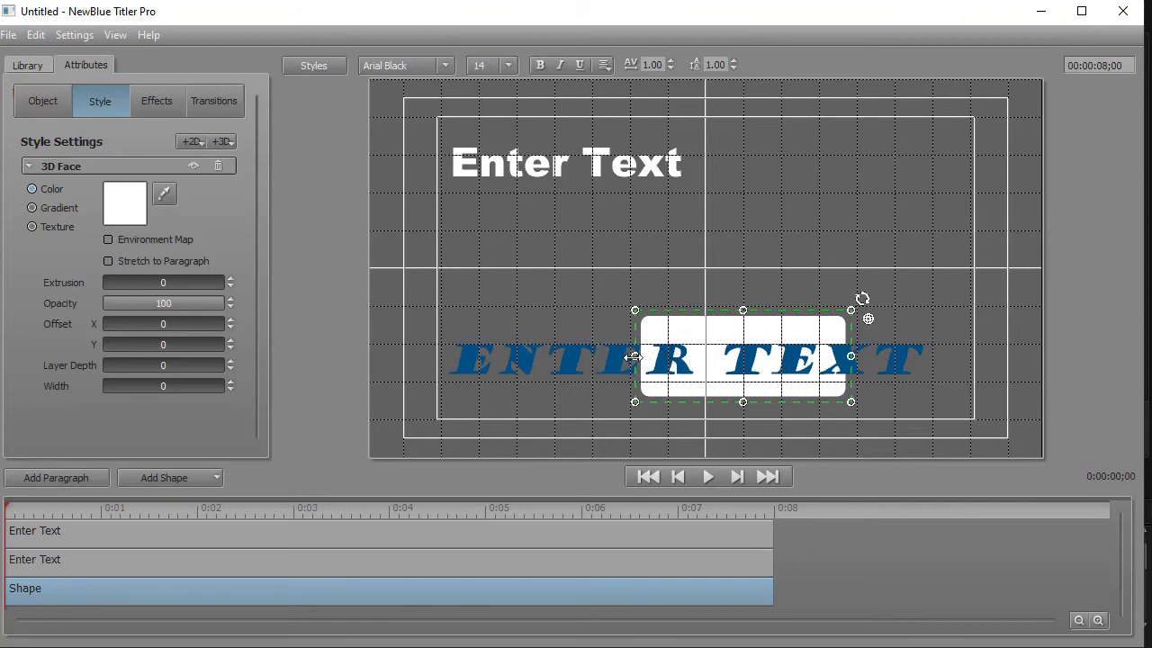
{"action": "left_click_drag", "start_coordinate": [633, 358], "coordinate": [448, 358]}
{"action": "left_click_drag", "start_coordinate": [572, 312], "coordinate": [518, 314]}
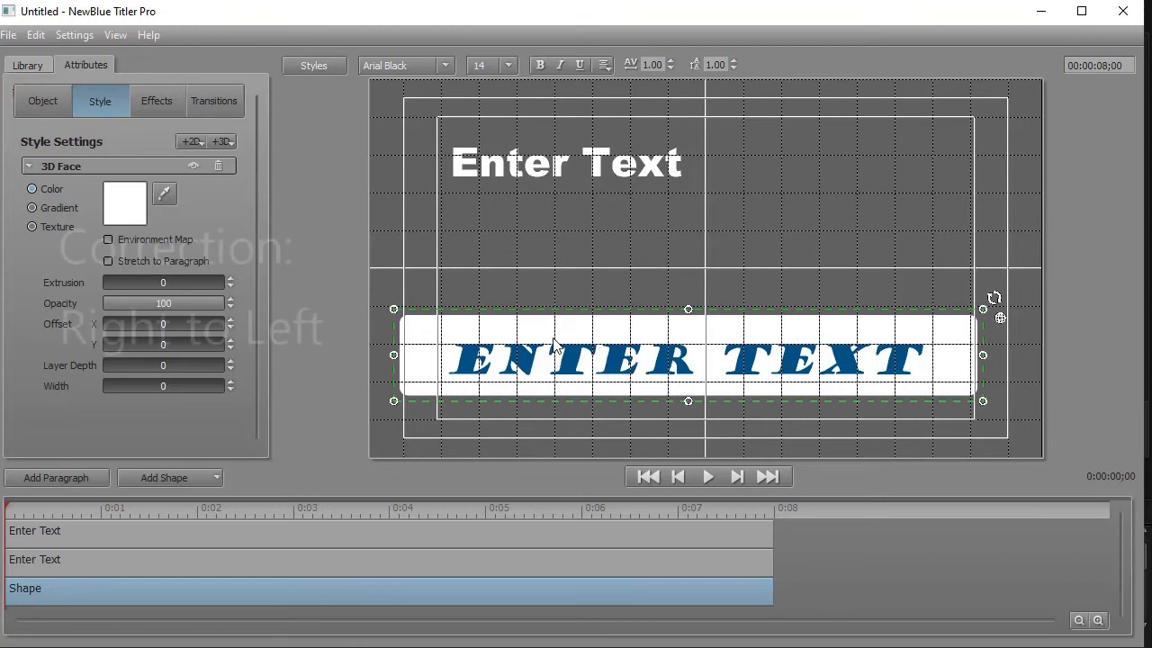
- Replace the lower blue paragraph's text with "this is a sample"
{"action": "right_click", "coordinate": [505, 559]}
{"action": "left_click", "coordinate": [540, 572]}
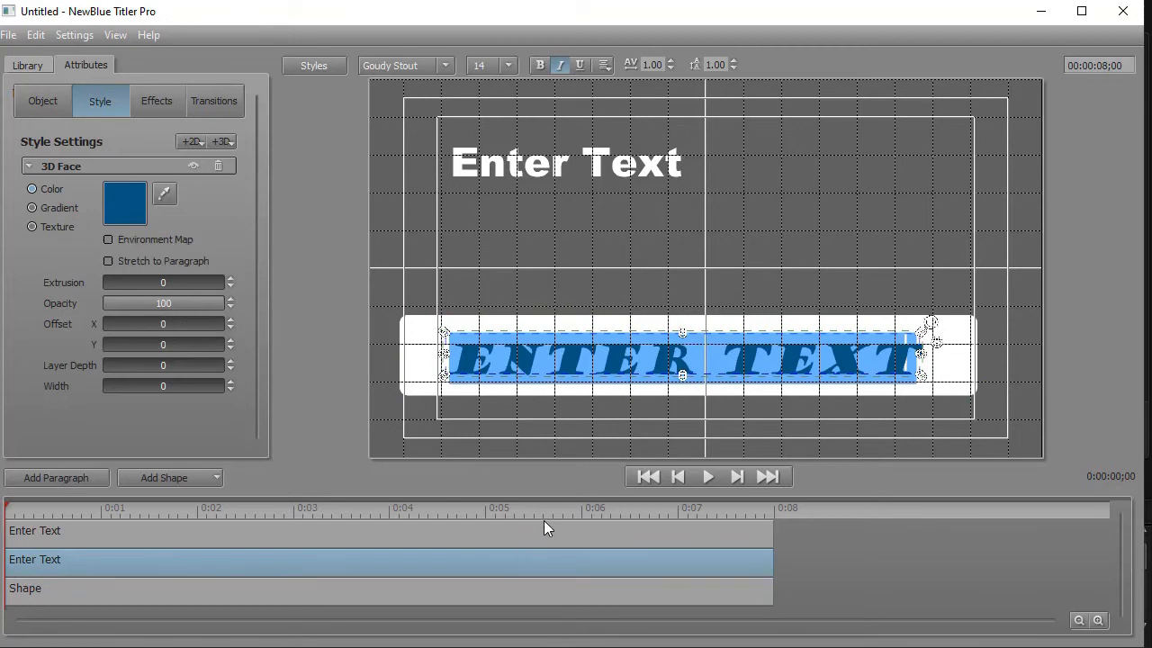
{"action": "type", "text": "thi"}
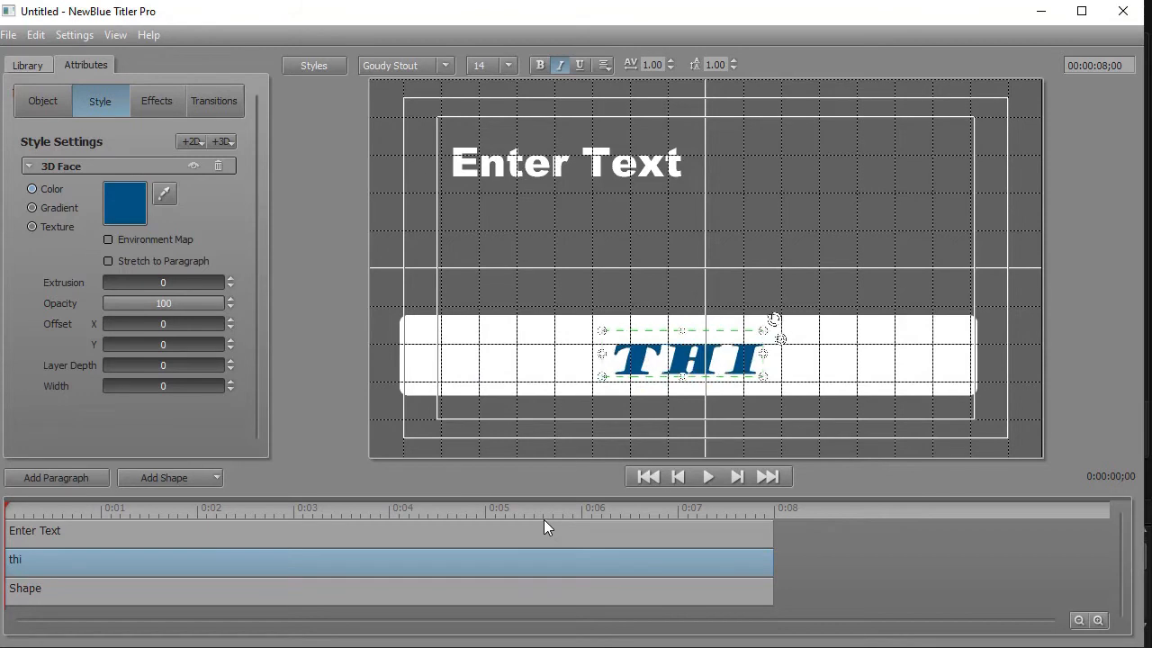
{"action": "type", "text": "s is a sample"}
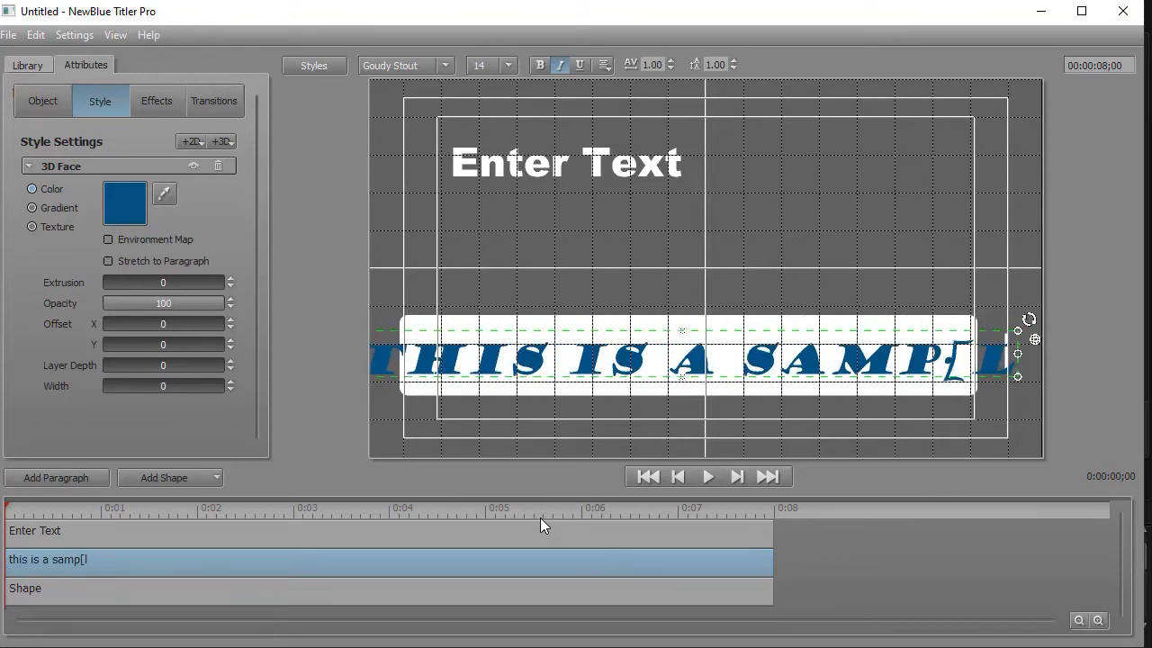
{"action": "left_click", "coordinate": [800, 244]}
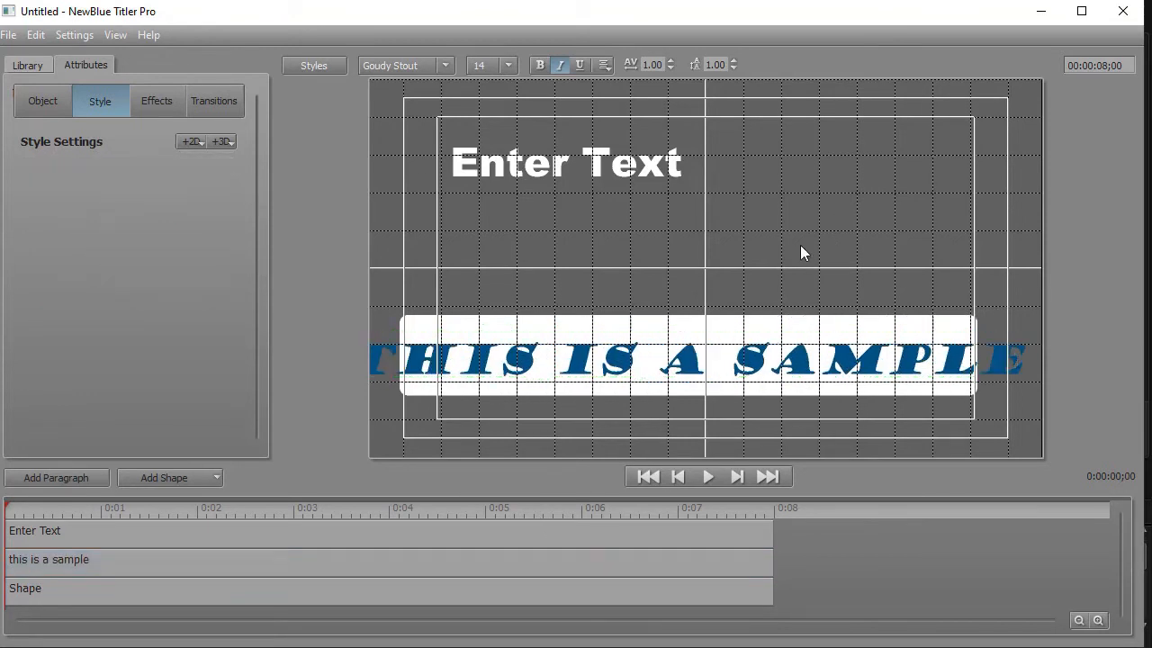
- Select all the text of the blue sample paragraph and reduce its font size to 10
{"action": "left_click", "coordinate": [125, 564]}
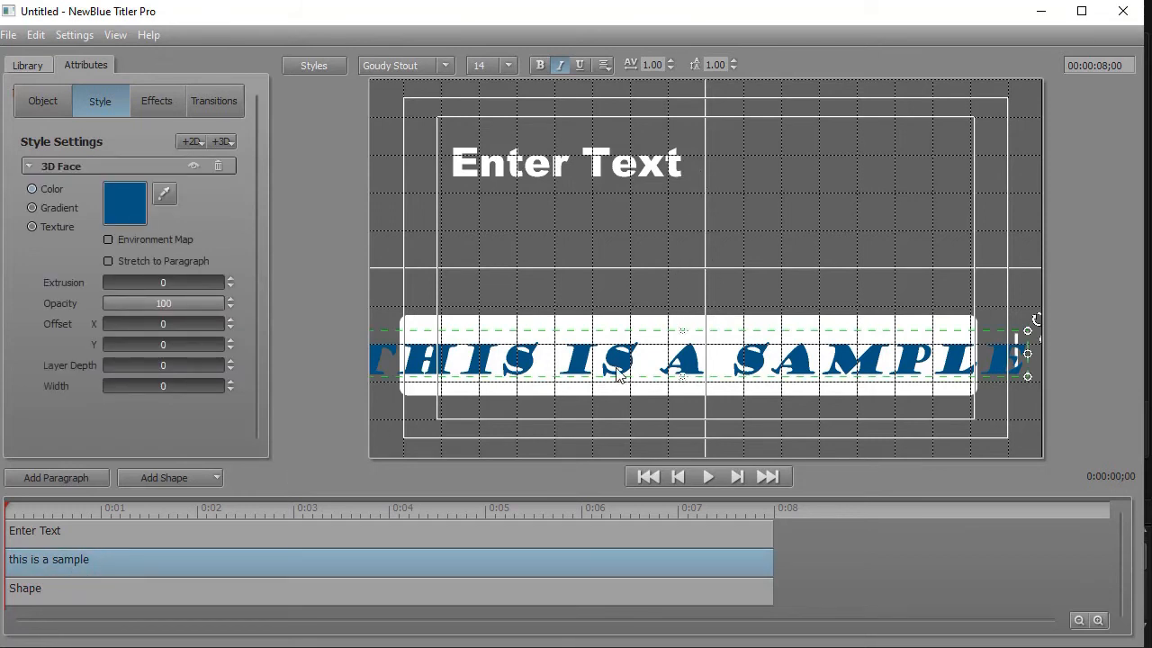
{"action": "right_click", "coordinate": [381, 563]}
{"action": "left_click", "coordinate": [422, 573]}
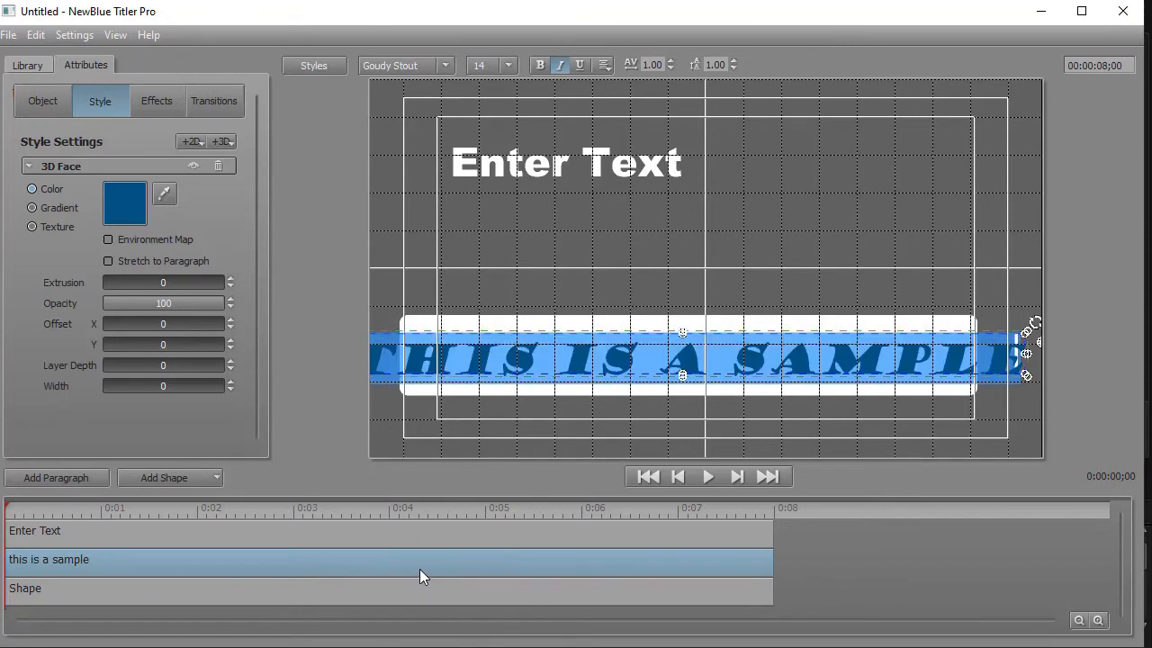
{"action": "left_click", "coordinate": [507, 66]}
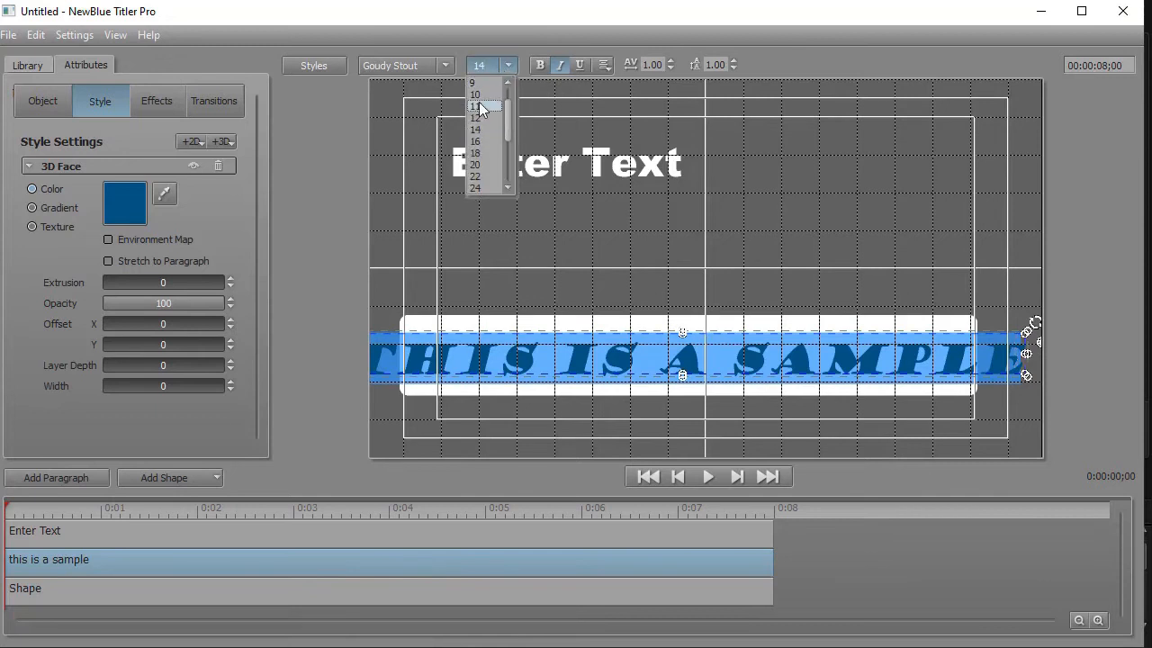
{"action": "left_click", "coordinate": [475, 125]}
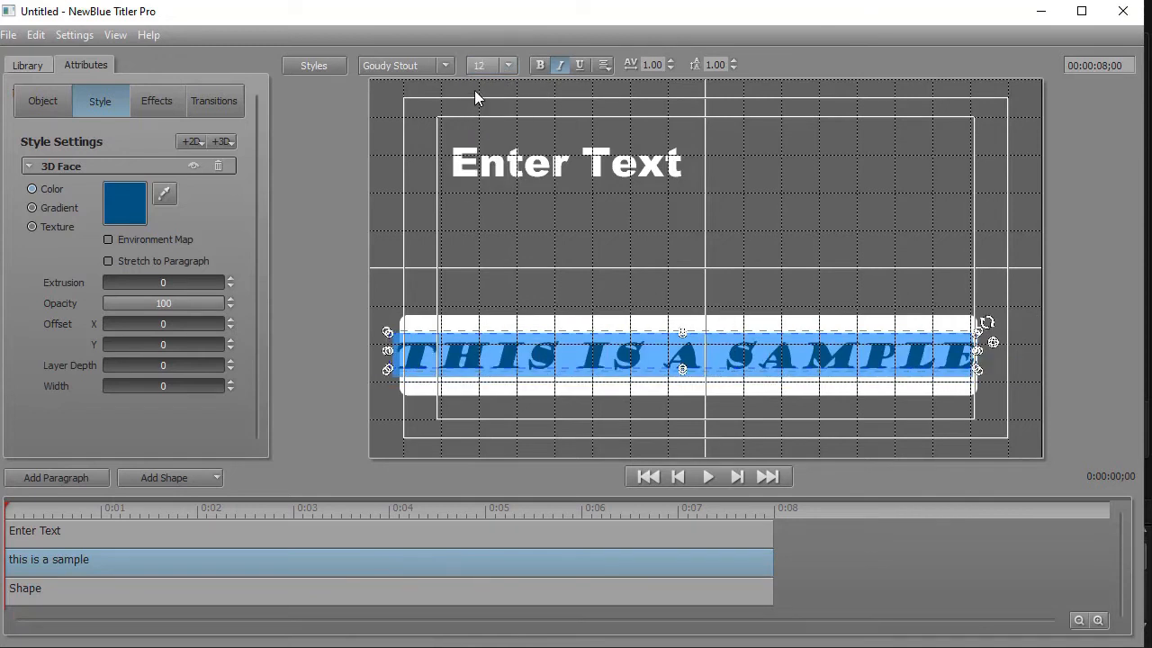
{"action": "left_click", "coordinate": [510, 68]}
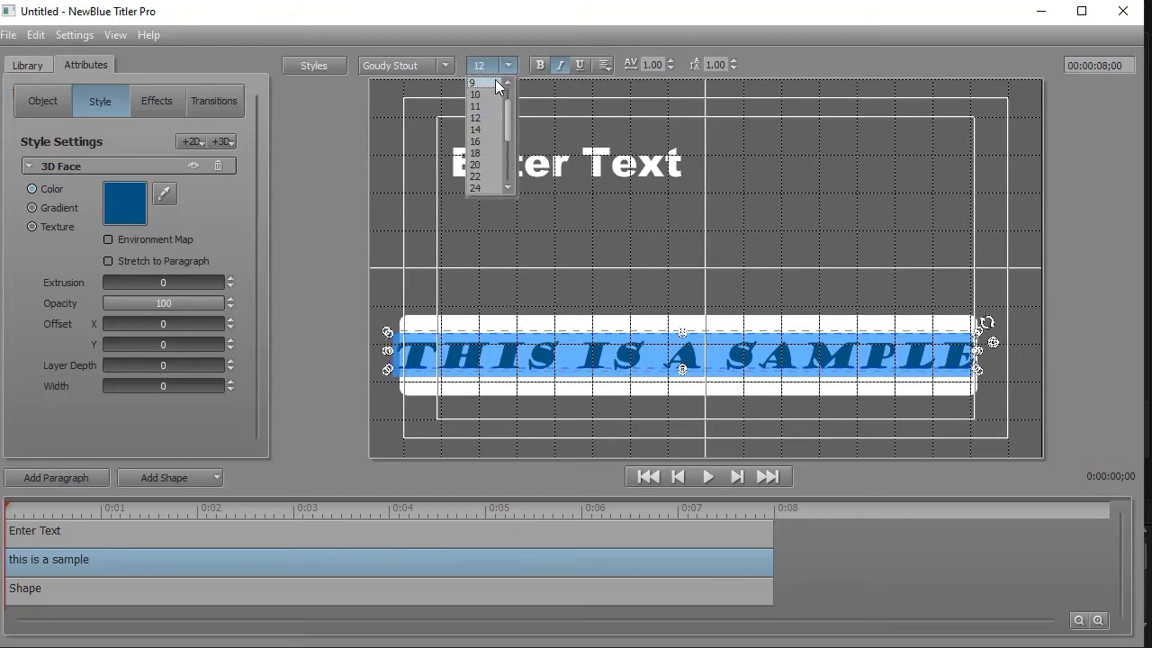
{"action": "left_click", "coordinate": [483, 101]}
{"action": "left_click", "coordinate": [815, 178]}
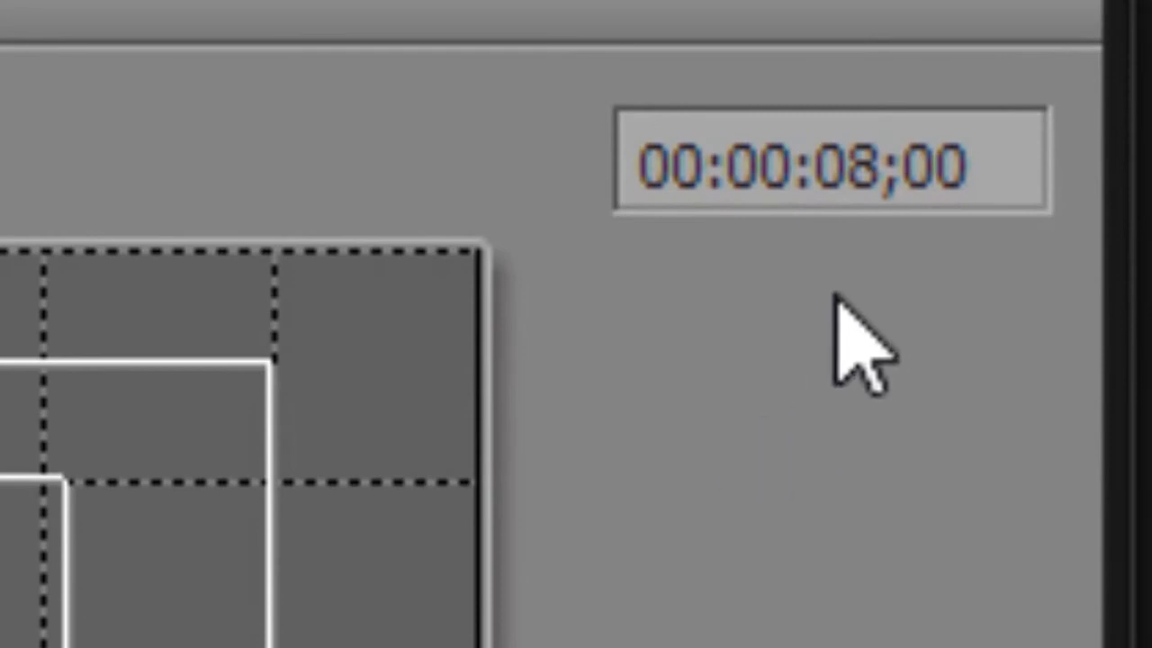
- Set the title's duration to 15 seconds and lengthen both text layers beyond 13 seconds
{"action": "left_click_drag", "start_coordinate": [824, 185], "coordinate": [889, 180]}
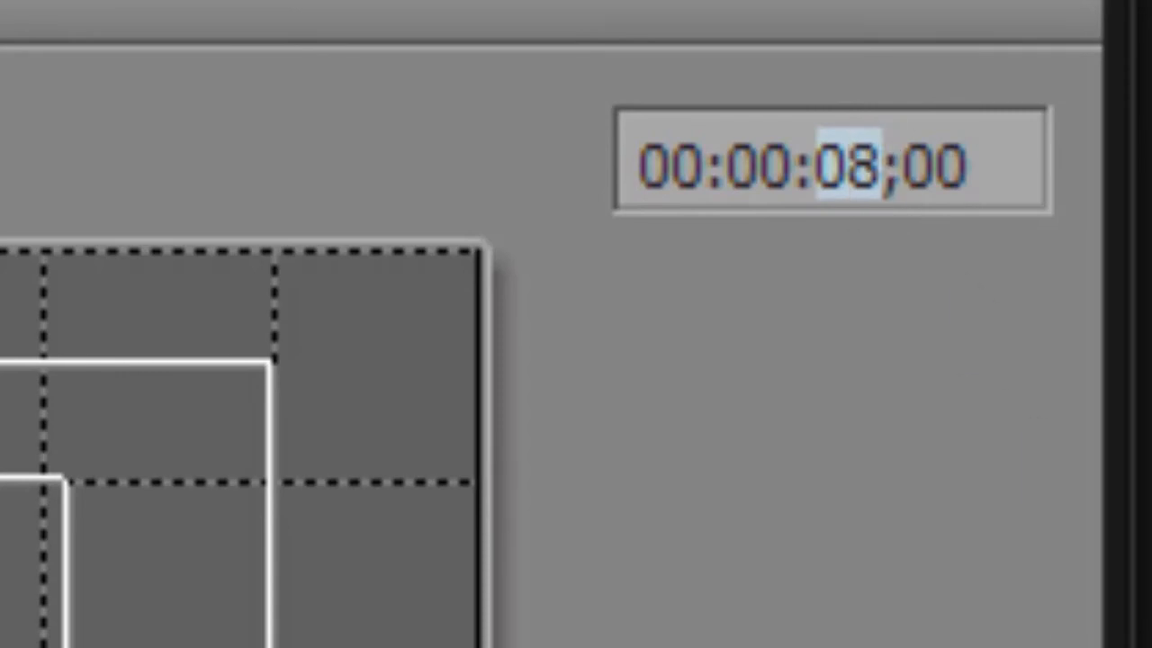
{"action": "type", "text": "15"}
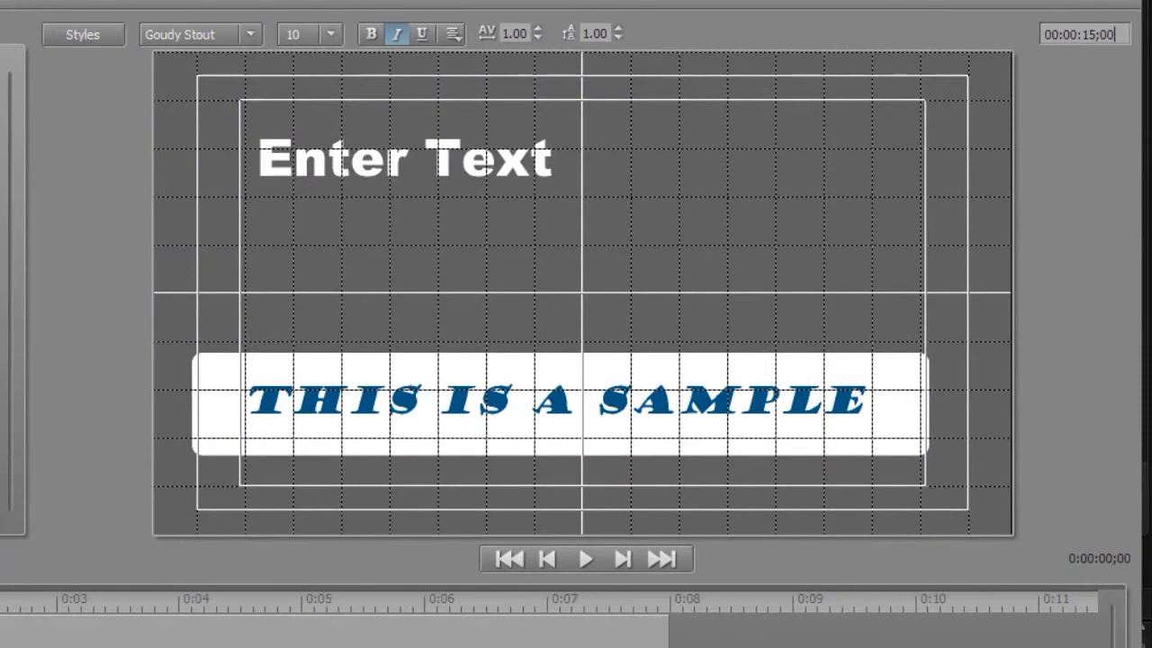
{"action": "scroll", "coordinate": [576, 621], "scroll_direction": "right", "scroll_amount": 5}
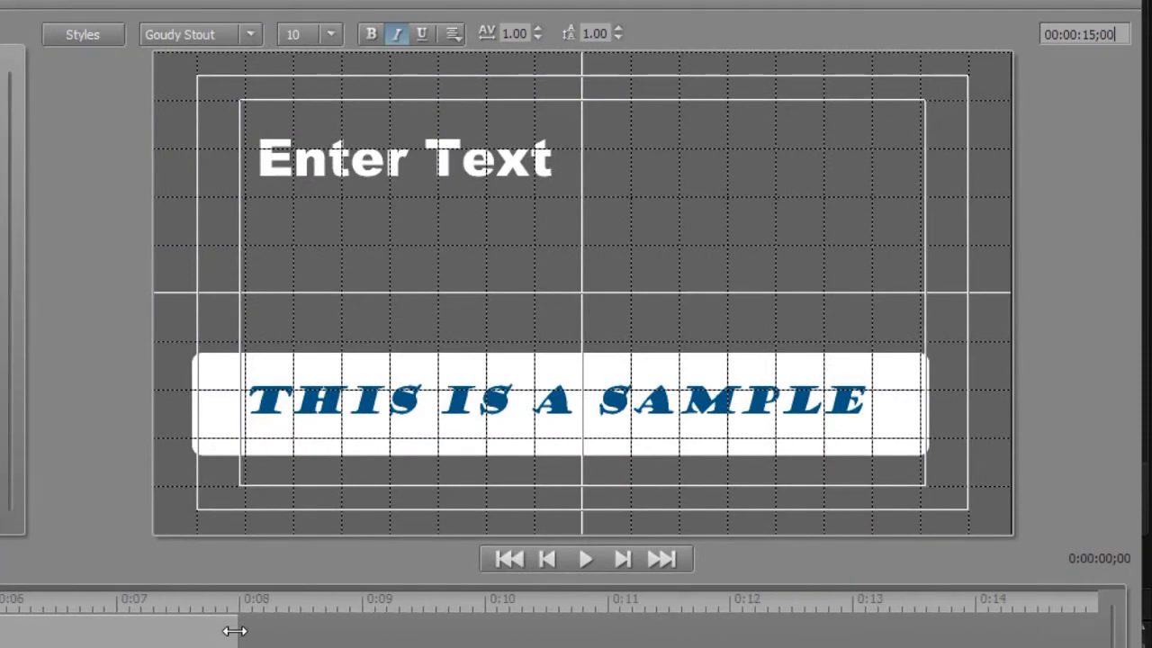
{"action": "left_click", "coordinate": [236, 628]}
{"action": "left_click_drag", "start_coordinate": [273, 626], "coordinate": [936, 645]}
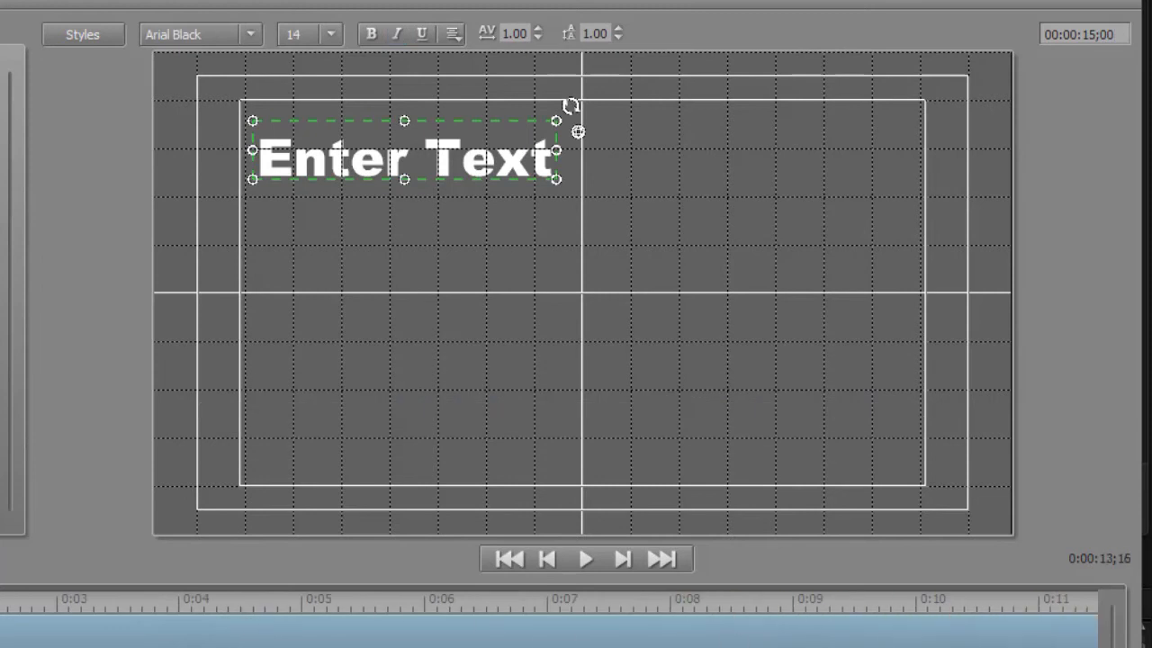
{"action": "key", "text": "Escape"}
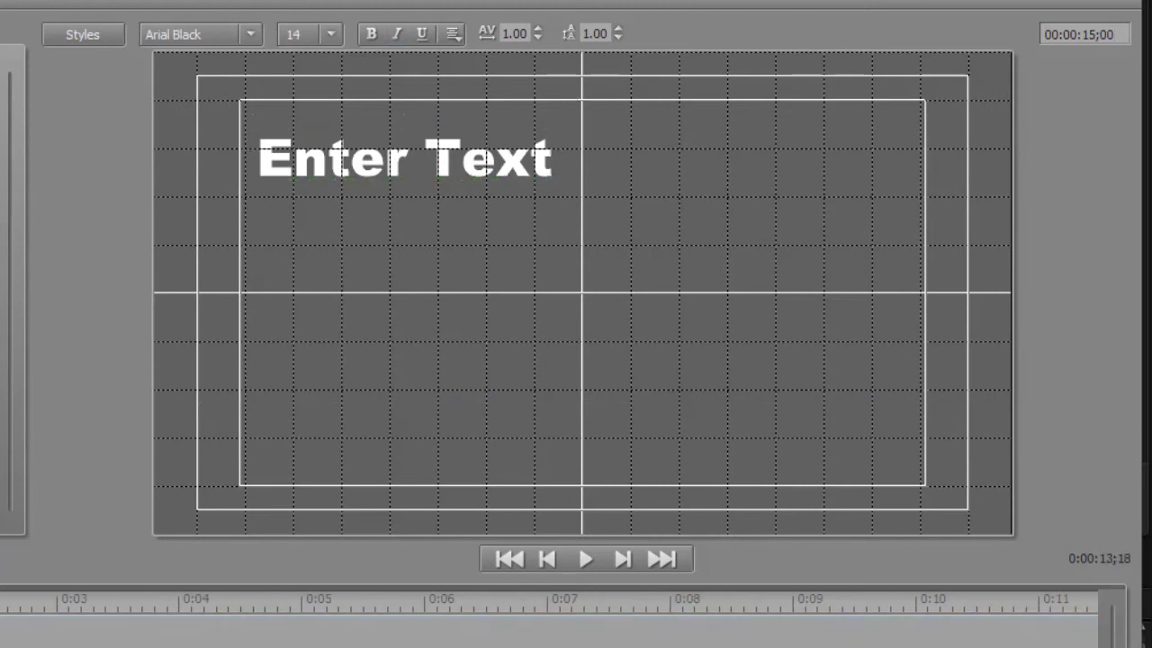
{"action": "left_click_drag", "start_coordinate": [698, 646], "coordinate": [1151, 645]}
{"action": "left_click", "coordinate": [748, 608]}
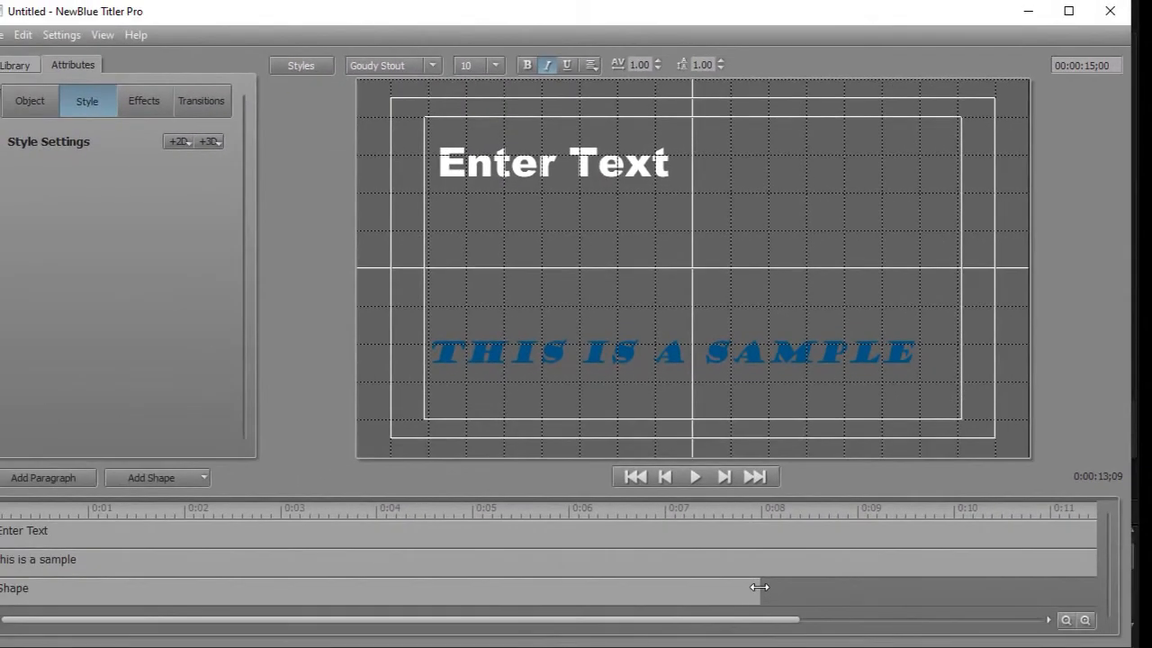
- Lengthen the Shape layer to about 13 seconds and trim its start to about 0:00:01;16
{"action": "left_click_drag", "start_coordinate": [759, 587], "coordinate": [1096, 587]}
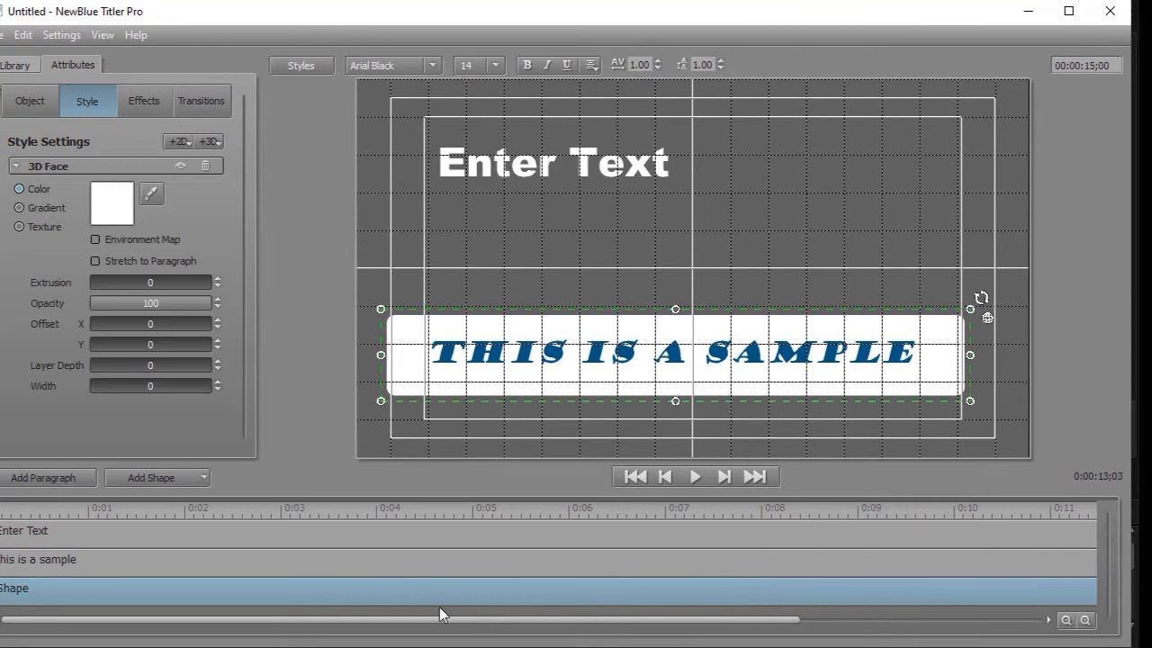
{"action": "left_click_drag", "start_coordinate": [1, 587], "coordinate": [150, 594]}
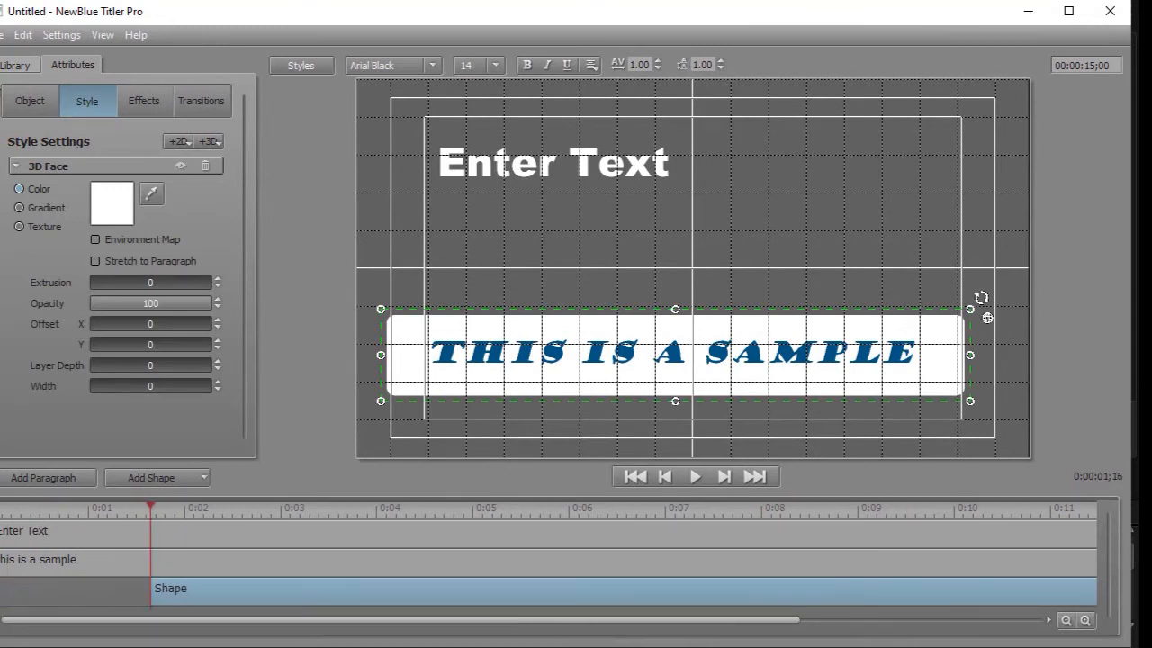
- Trim the Enter Text layer's start slightly and extend both text layers to the end of the 15-second title
{"action": "left_click", "coordinate": [6, 530]}
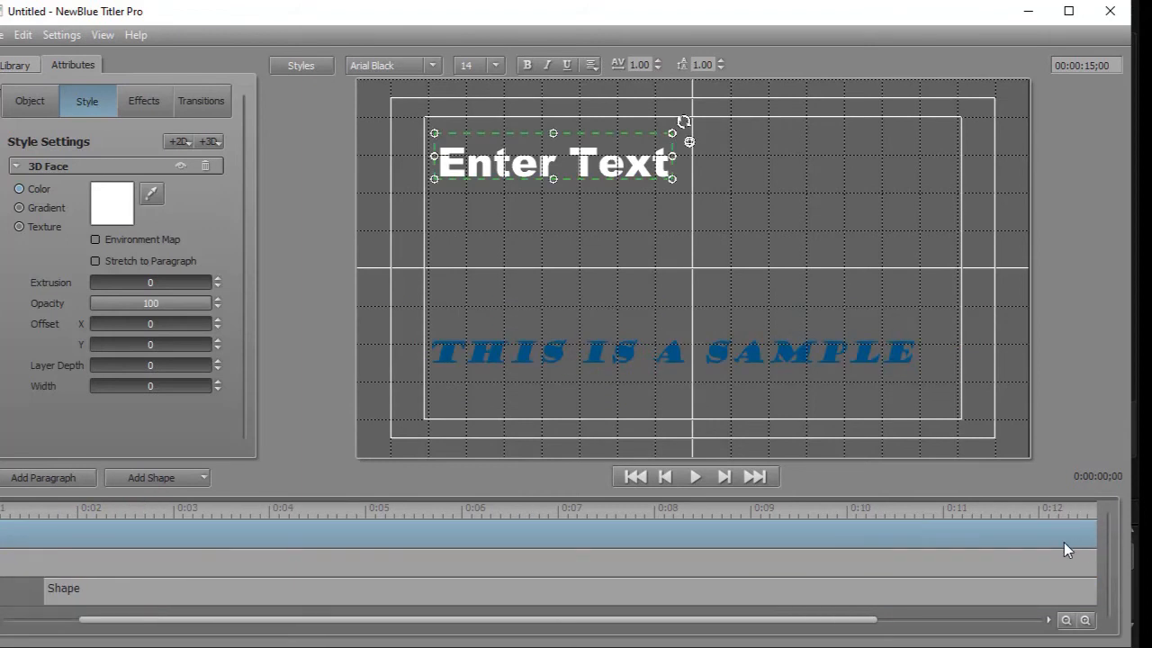
{"action": "left_click_drag", "start_coordinate": [1064, 541], "coordinate": [1067, 540]}
{"action": "left_click", "coordinate": [1096, 533]}
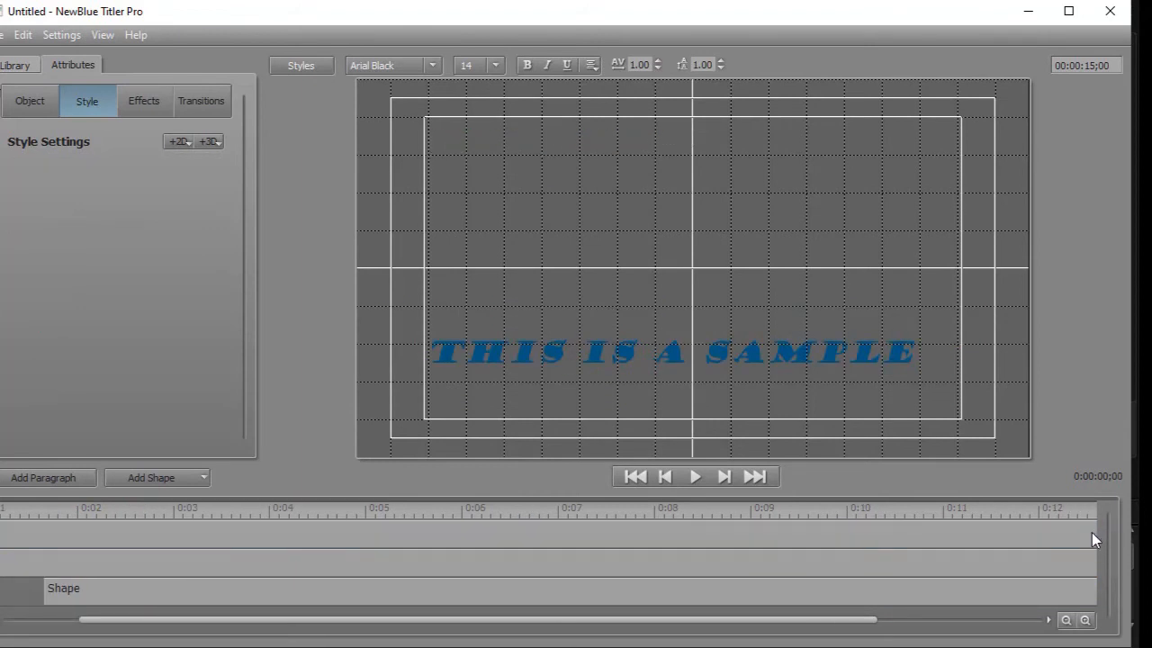
{"action": "left_click", "coordinate": [1075, 534]}
{"action": "right_click", "coordinate": [1064, 525]}
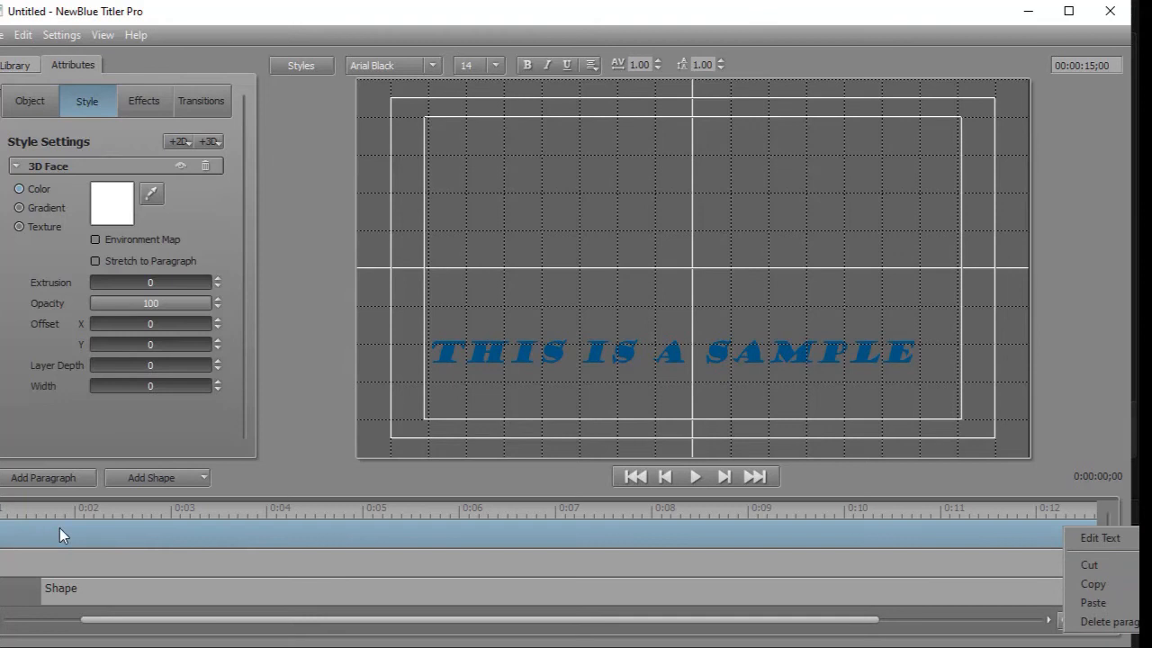
{"action": "left_click", "coordinate": [171, 534]}
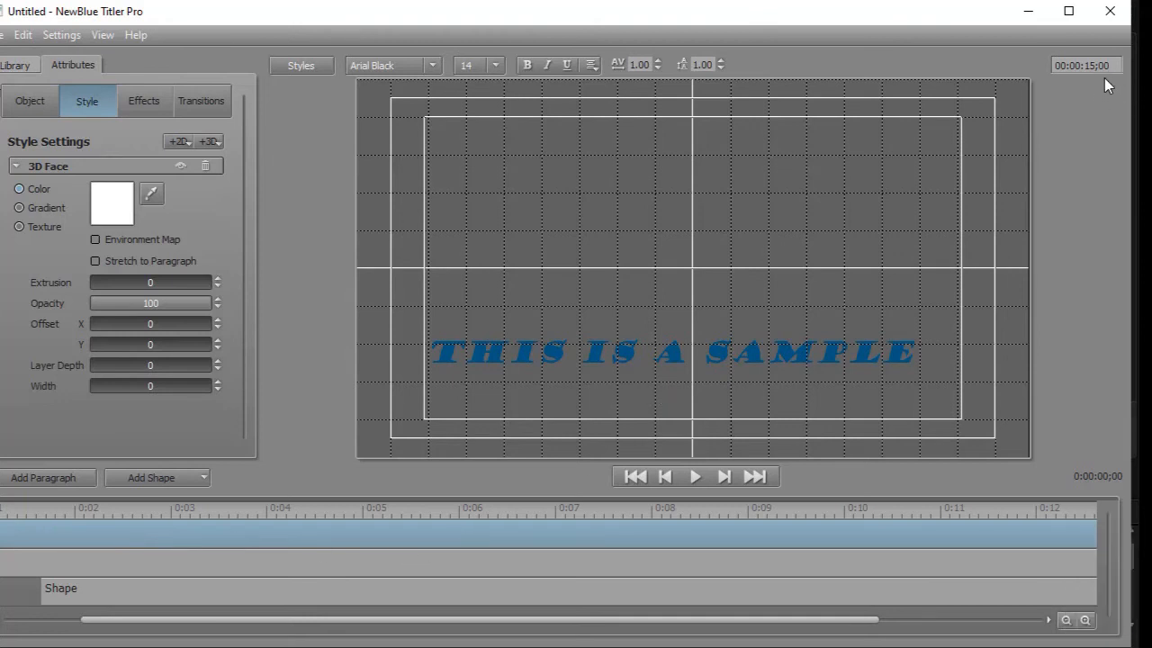
{"action": "left_click_drag", "start_coordinate": [837, 620], "coordinate": [1006, 620]}
{"action": "left_click_drag", "start_coordinate": [976, 534], "coordinate": [1133, 537]}
{"action": "mouse_move", "coordinate": [940, 562]}
{"action": "left_mouse_down"}
{"action": "mouse_move", "coordinate": [918, 558]}
{"action": "mouse_move", "coordinate": [939, 558]}
{"action": "left_mouse_up"}
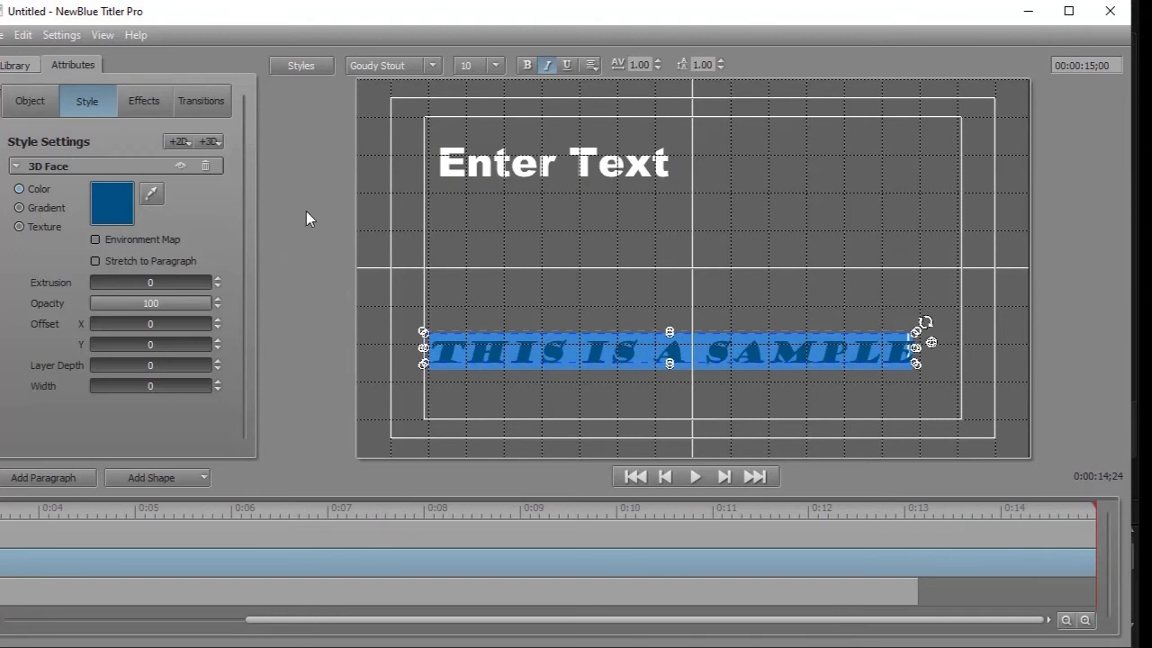
- Select the Enter Text paragraph and scrub the playhead across the Shape layer's start to check when the rectangle appears
{"action": "left_click", "coordinate": [474, 164]}
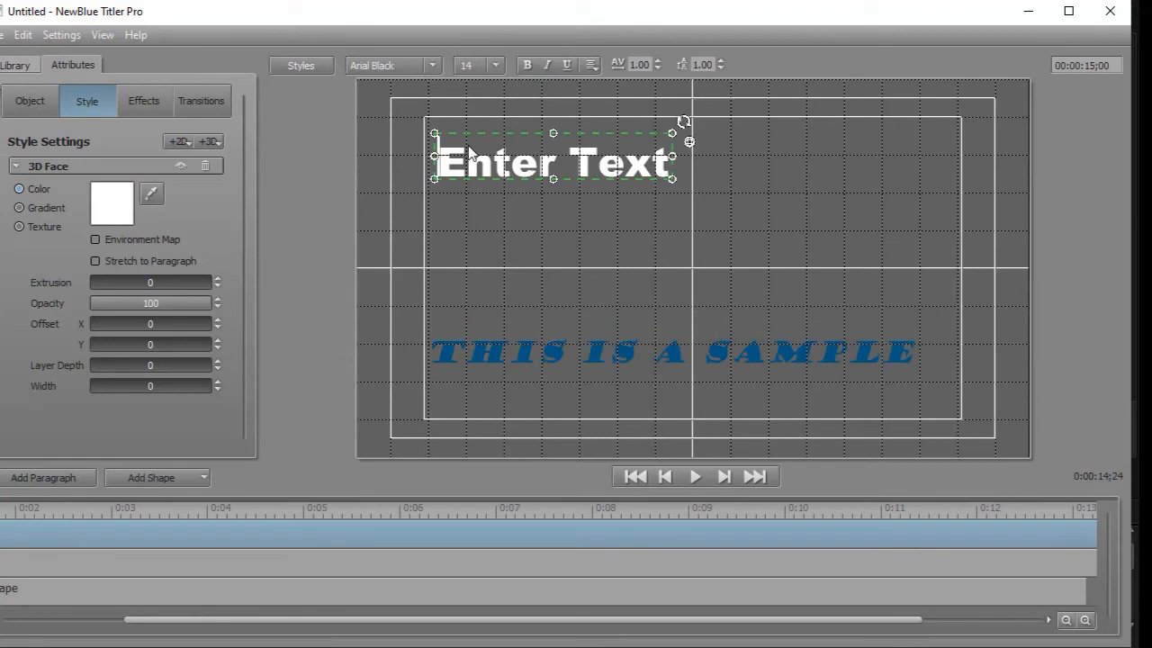
{"action": "left_click", "coordinate": [535, 510]}
{"action": "left_click_drag", "start_coordinate": [536, 511], "coordinate": [1, 524]}
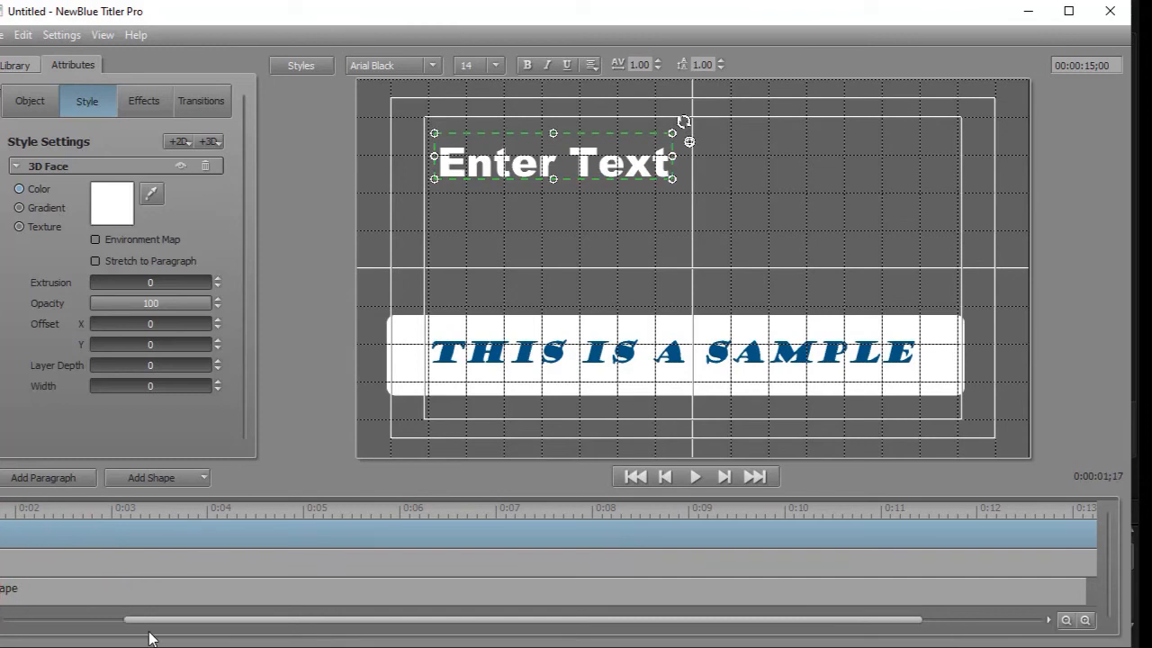
{"action": "left_click_drag", "start_coordinate": [138, 621], "coordinate": [15, 621]}
{"action": "left_click_drag", "start_coordinate": [151, 505], "coordinate": [96, 518]}
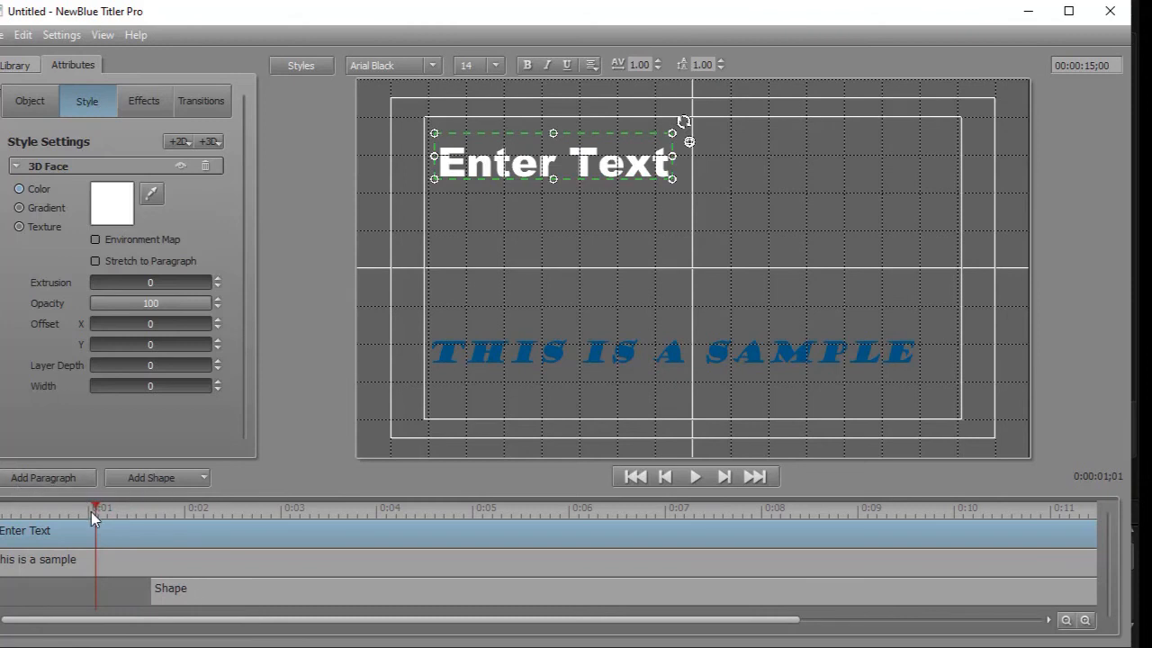
{"action": "left_click_drag", "start_coordinate": [96, 510], "coordinate": [147, 549]}
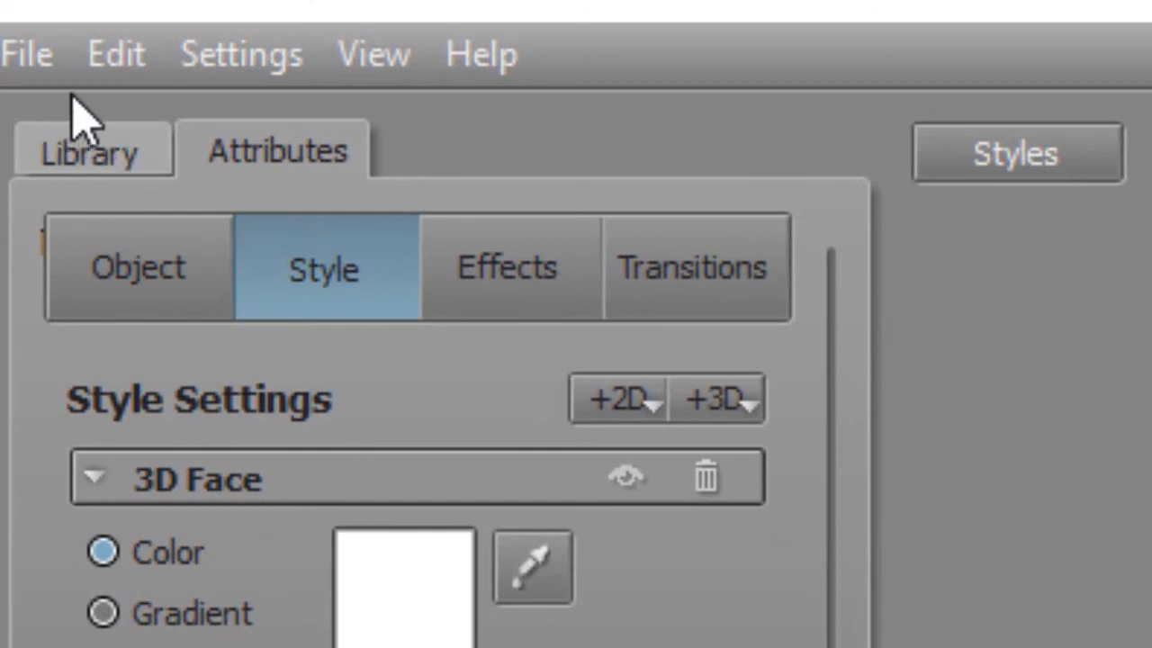
- Save the title and close NewBlue Titler Pro to return to the PowerDirector timeline
{"action": "left_click", "coordinate": [27, 70]}
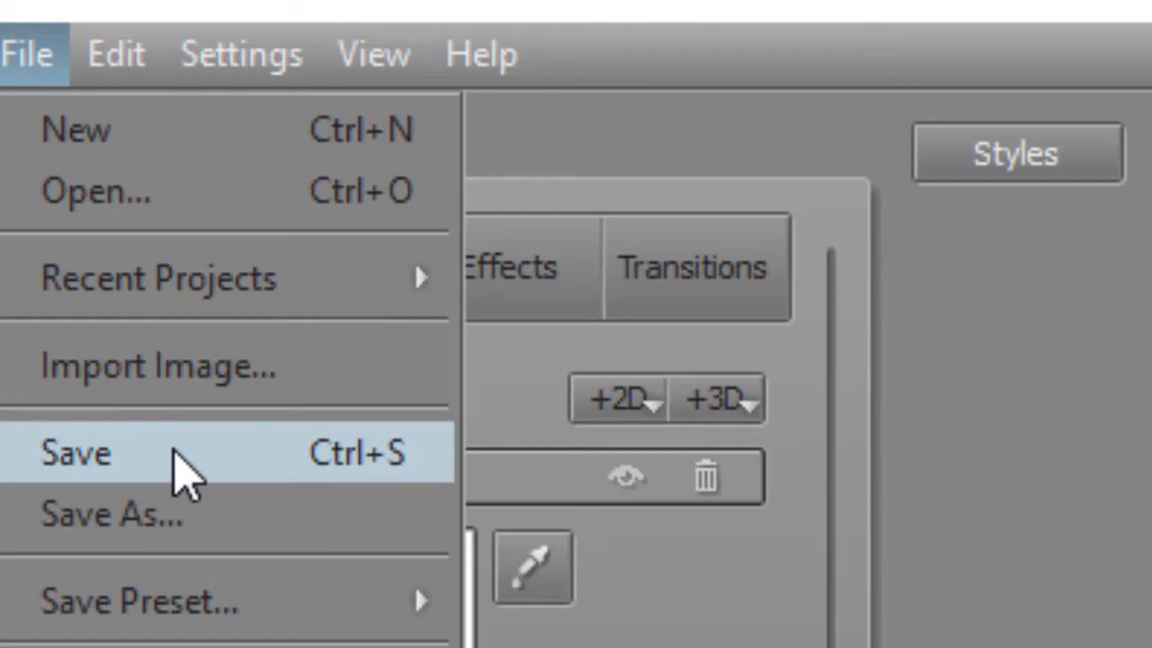
{"action": "left_click", "coordinate": [177, 473]}
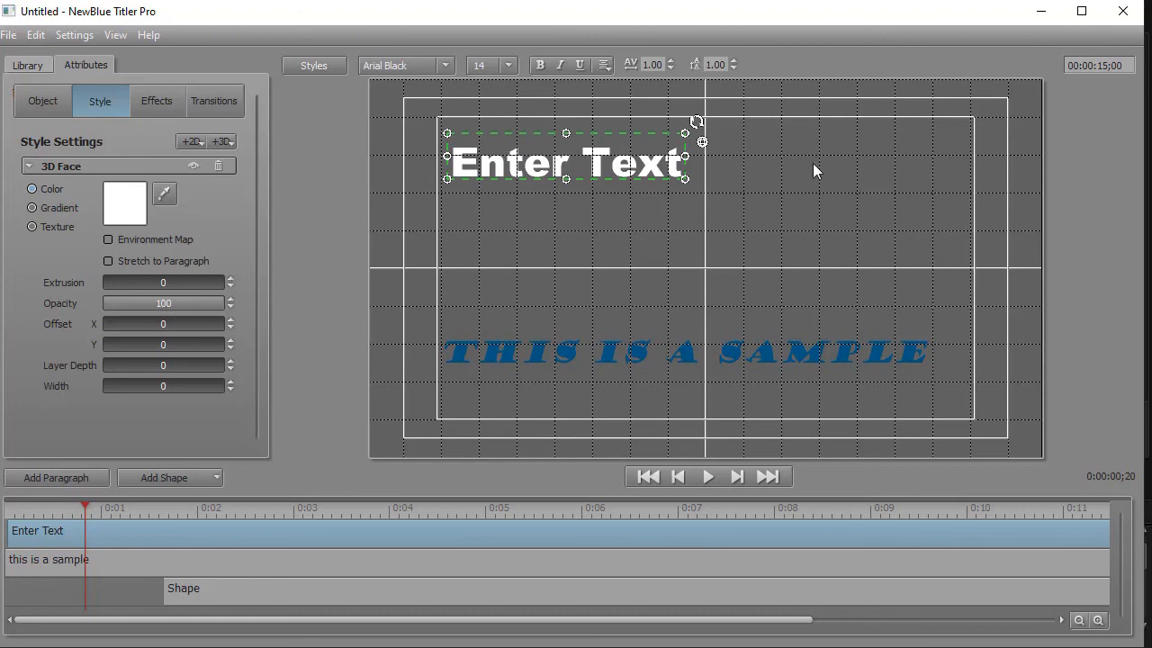
{"action": "left_click", "coordinate": [1042, 20]}
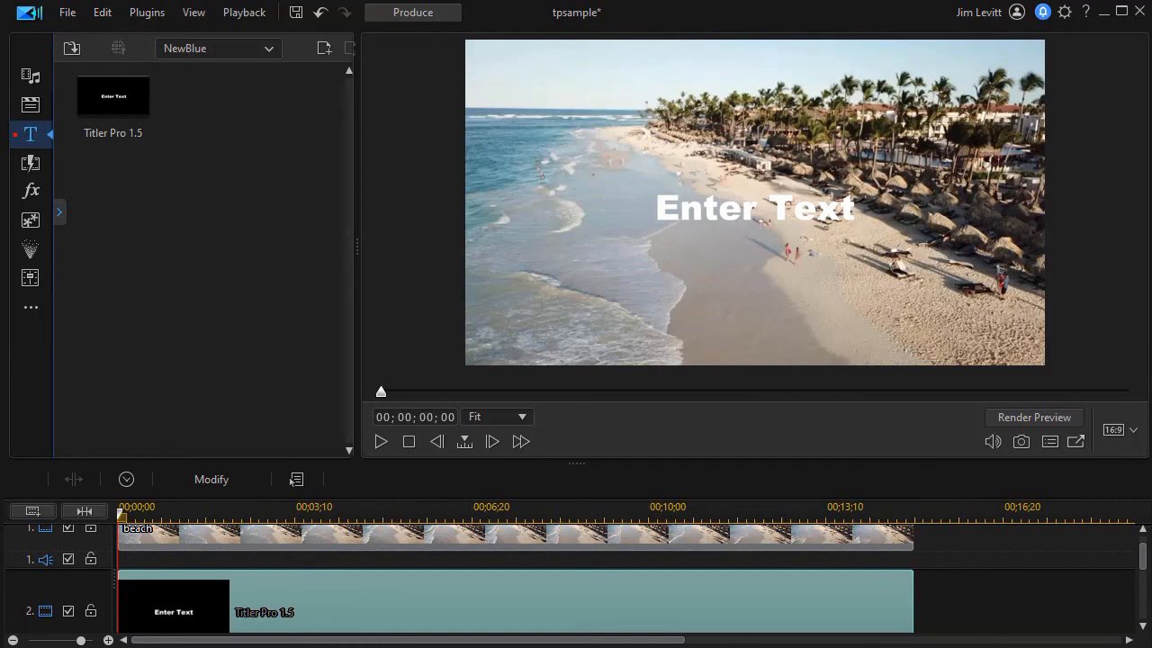
{"action": "left_click", "coordinate": [292, 480]}
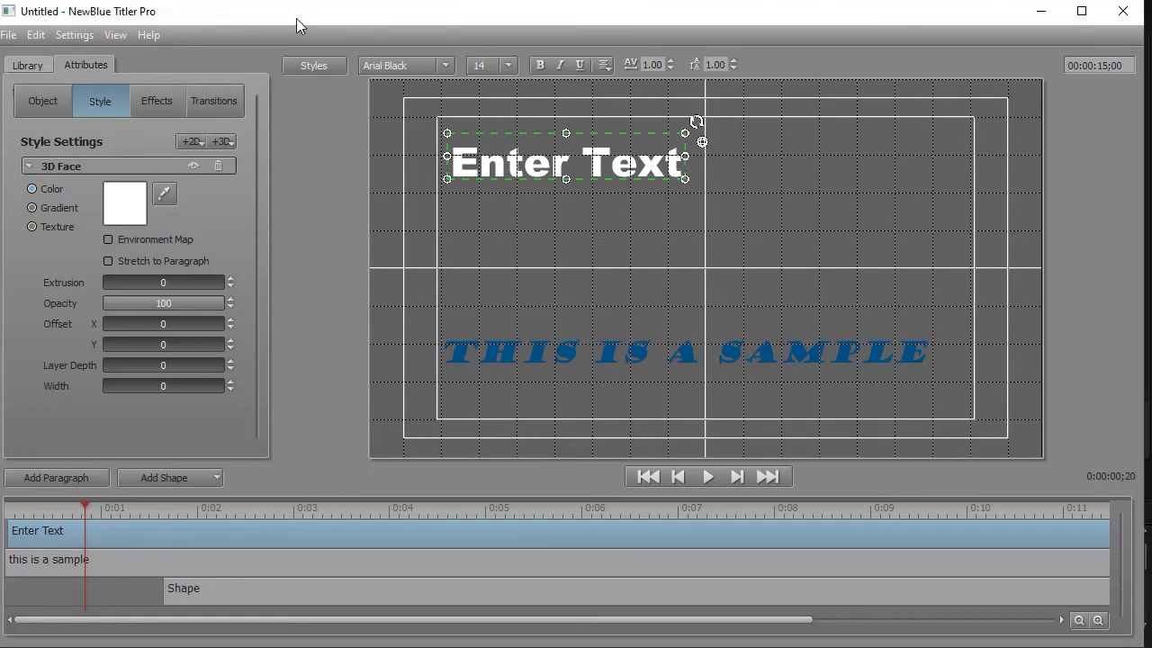
{"action": "left_click", "coordinate": [1123, 12]}
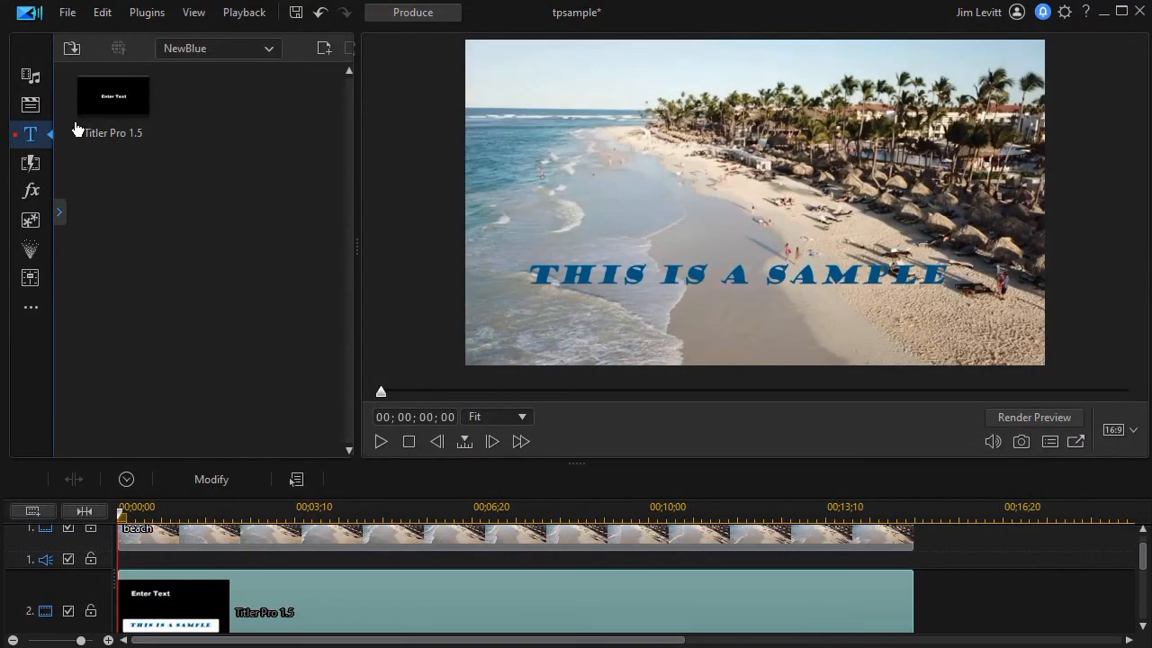
- Play the timeline from the start to preview the title over the beach video
{"action": "left_click", "coordinate": [190, 13]}
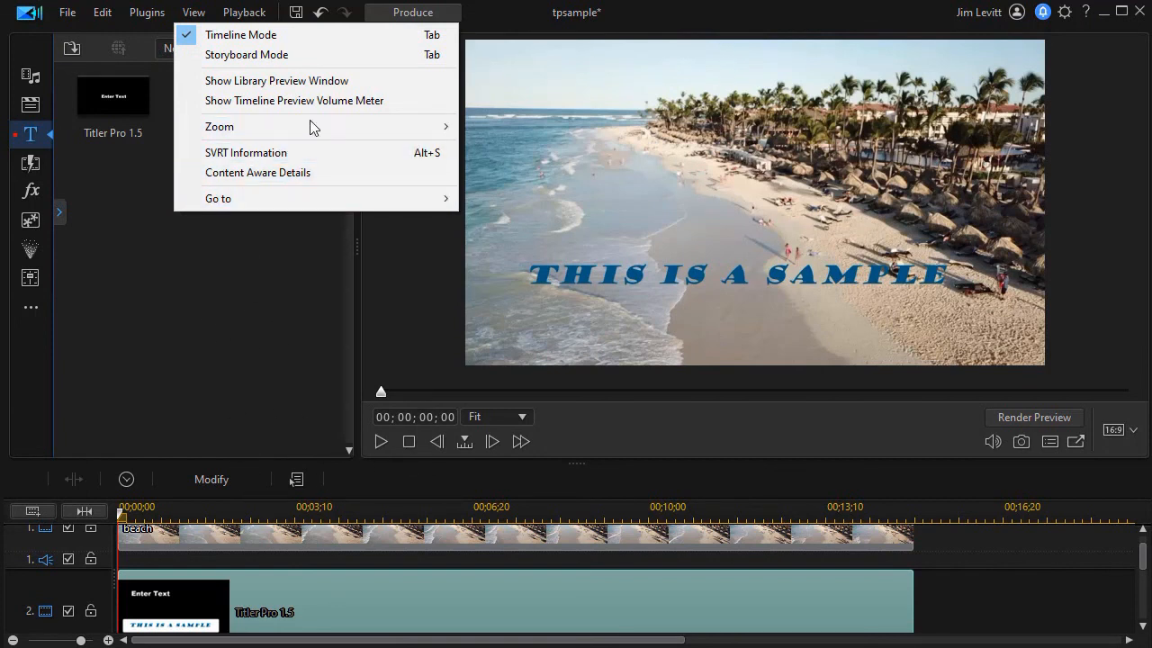
{"action": "left_click", "coordinate": [257, 304]}
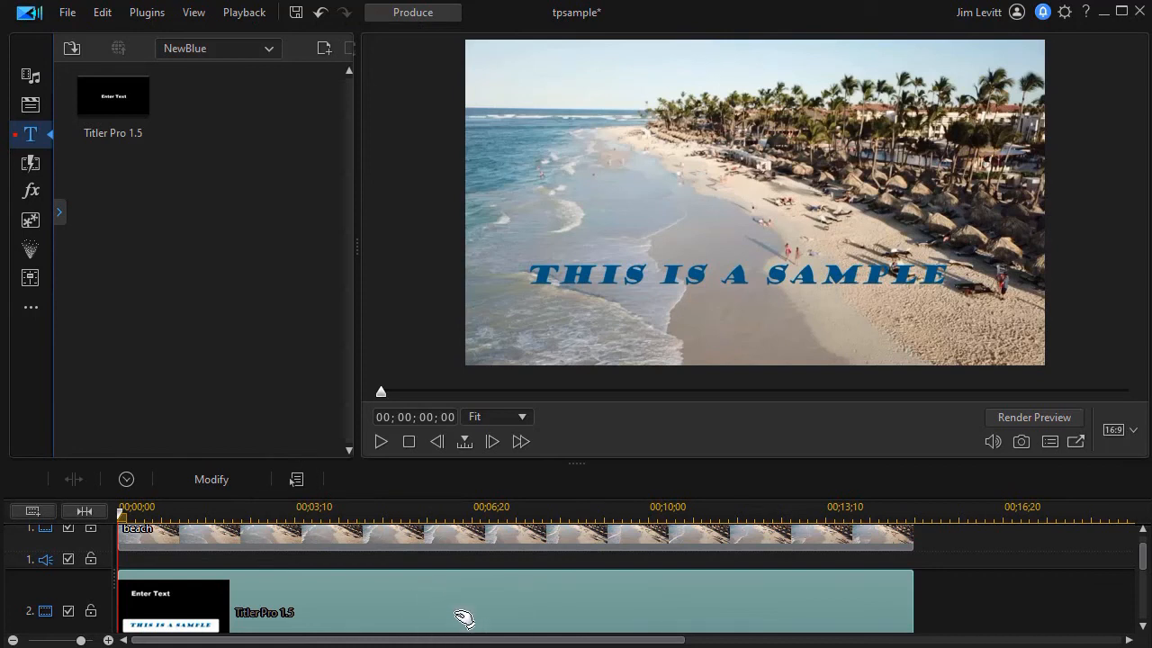
{"action": "left_click", "coordinate": [379, 442]}
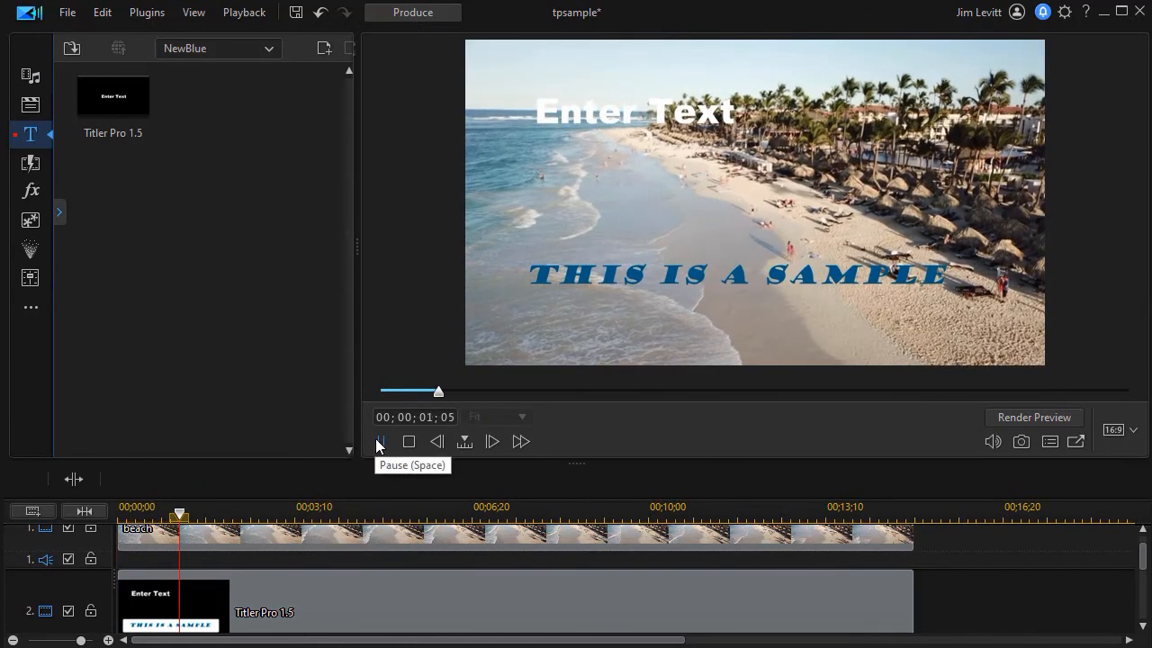